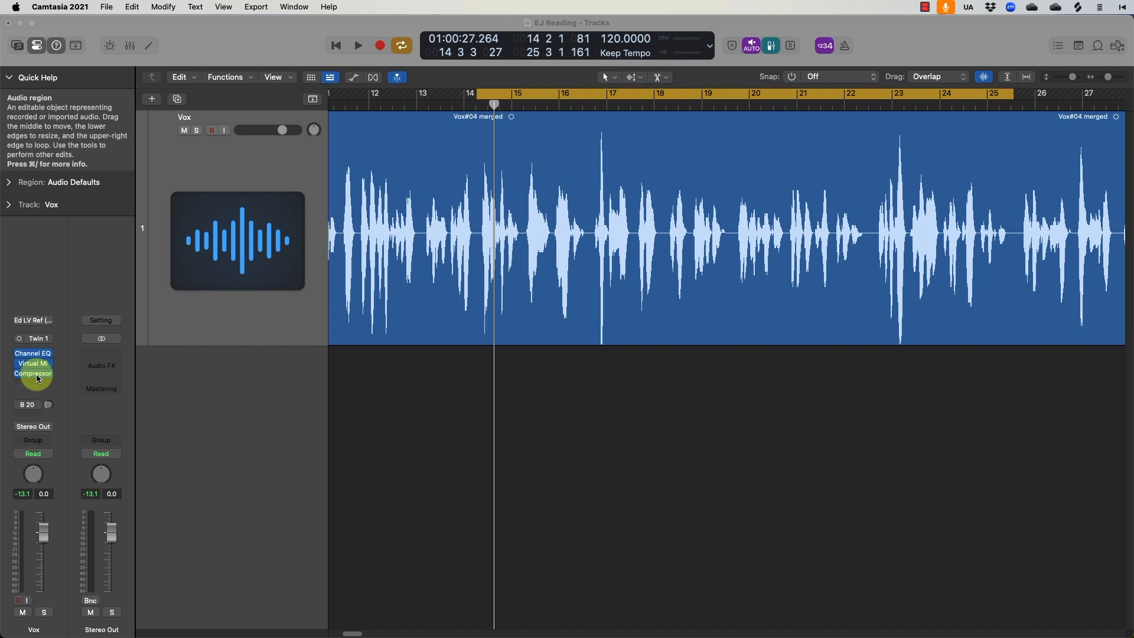
Open the Vox channel's Compressor, try the Classic VCA and Studio FET models, and return to Platinum Digital
left_click(34, 374)
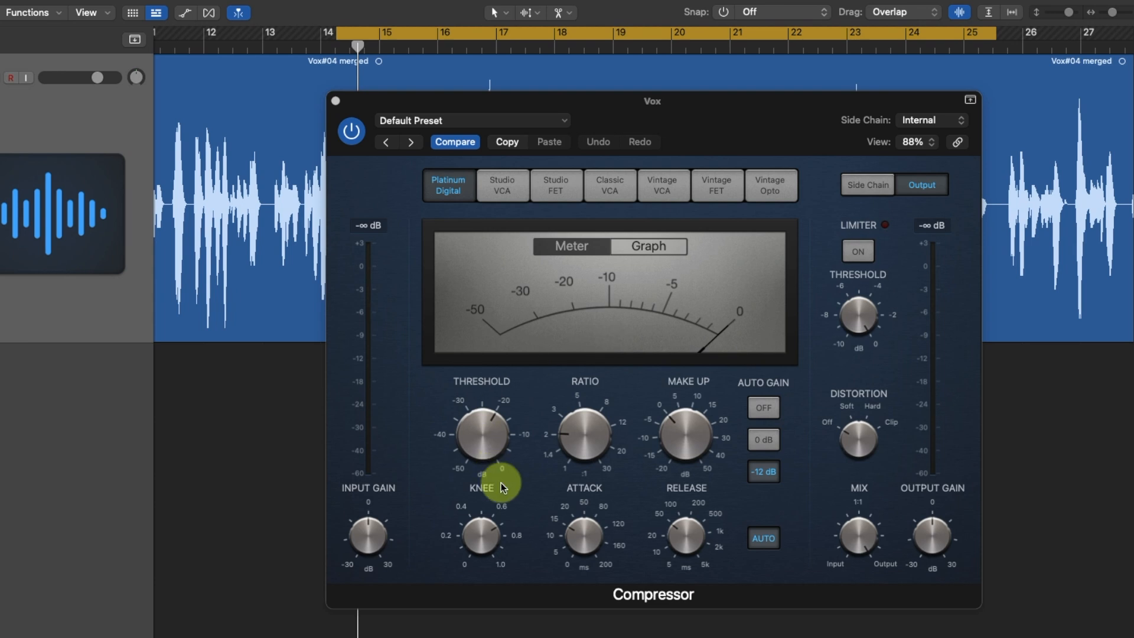
left_click(605, 182)
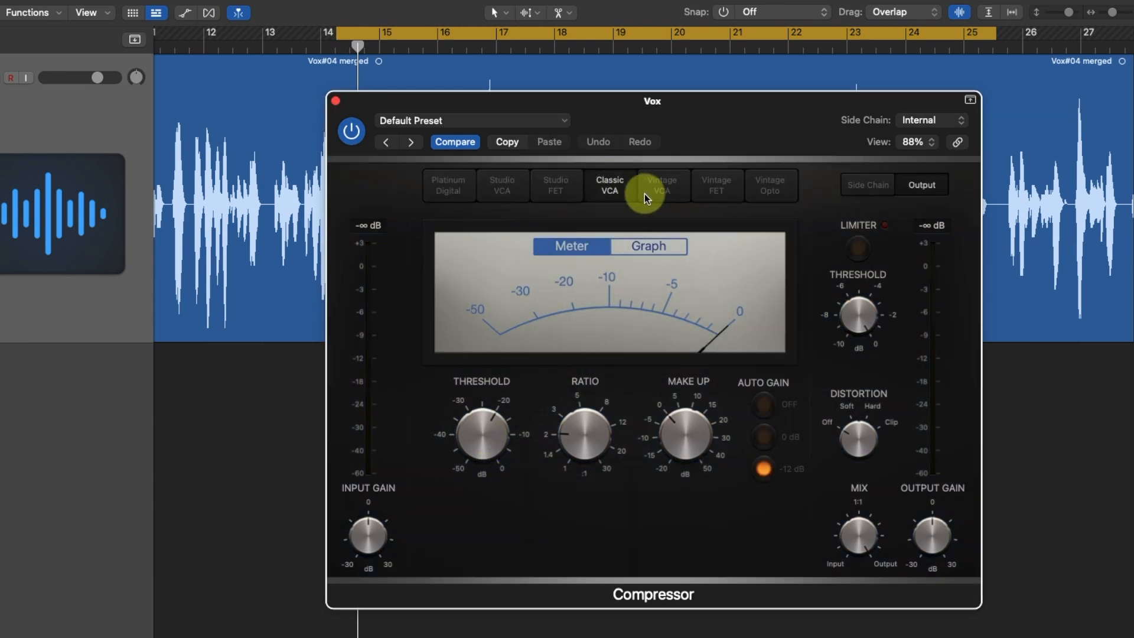
left_click(556, 185)
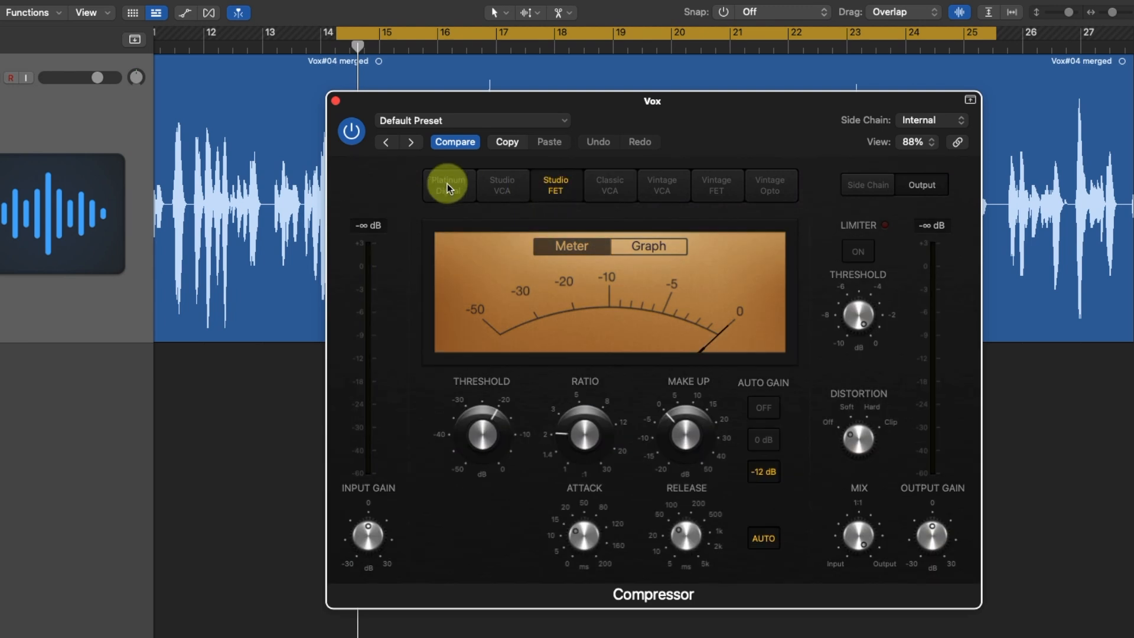
left_click(447, 184)
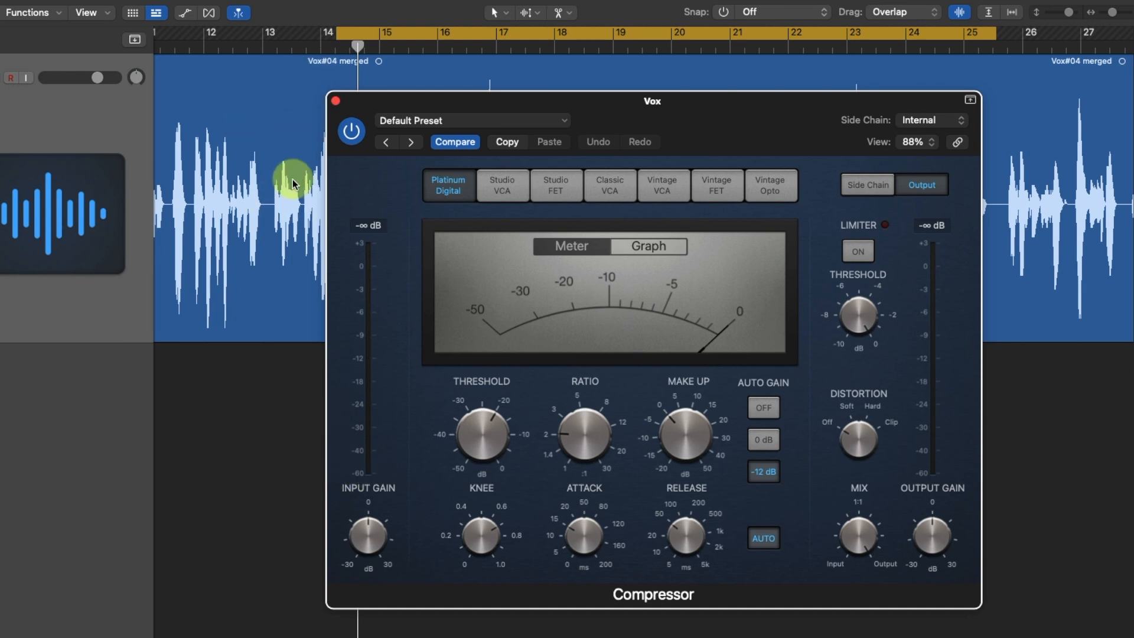
Try the compressor ratio at 2.0:1, return it to 2.1:1, and check the threshold setting
mouse_move(367, 531)
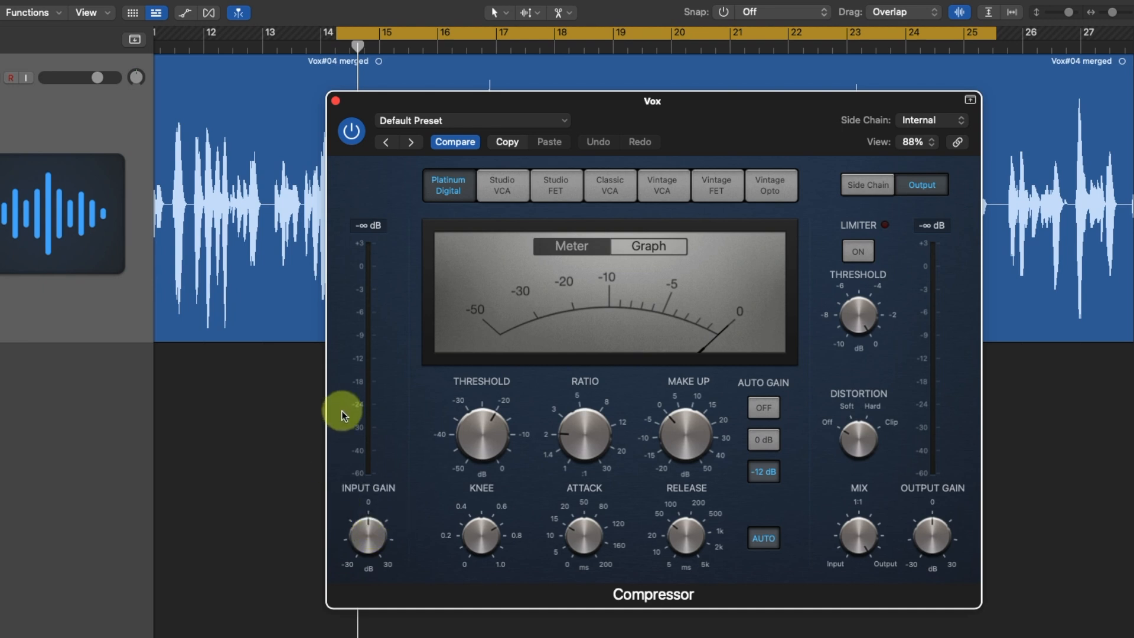
mouse_move(468, 419)
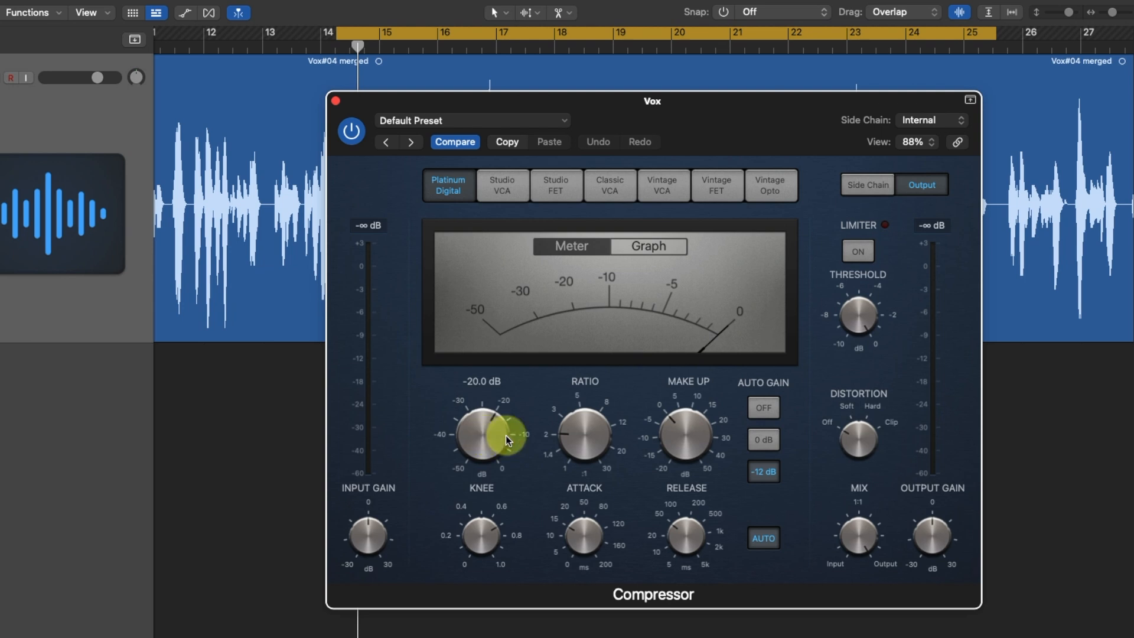
mouse_move(594, 430)
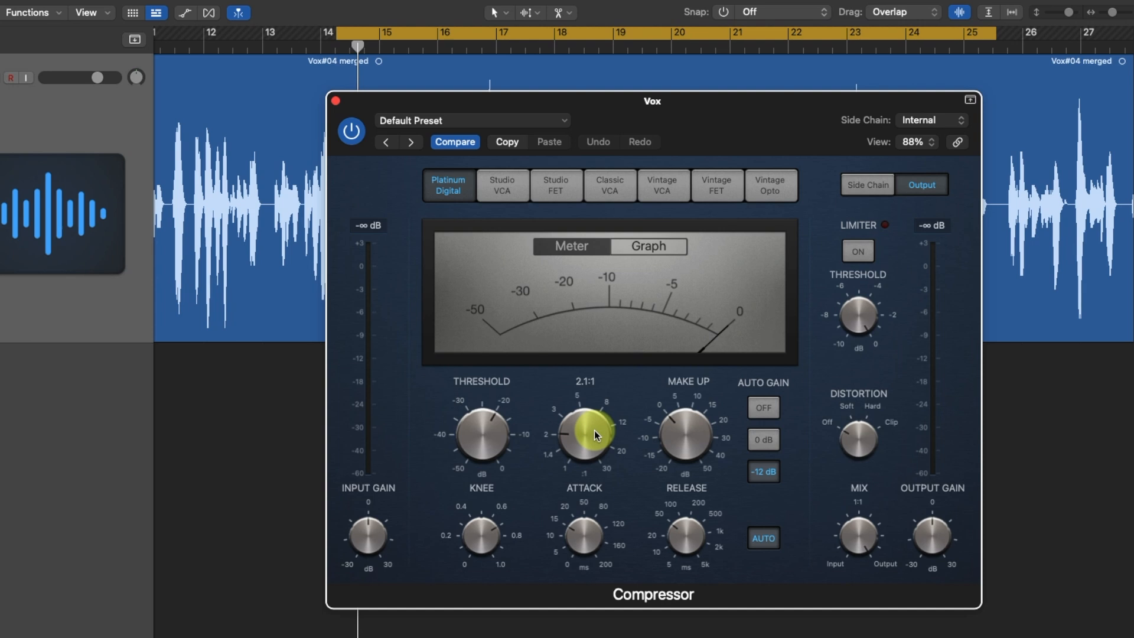
mouse_move(578, 439)
left_mouse_down()
mouse_move(576, 398)
mouse_move(565, 443)
left_mouse_up()
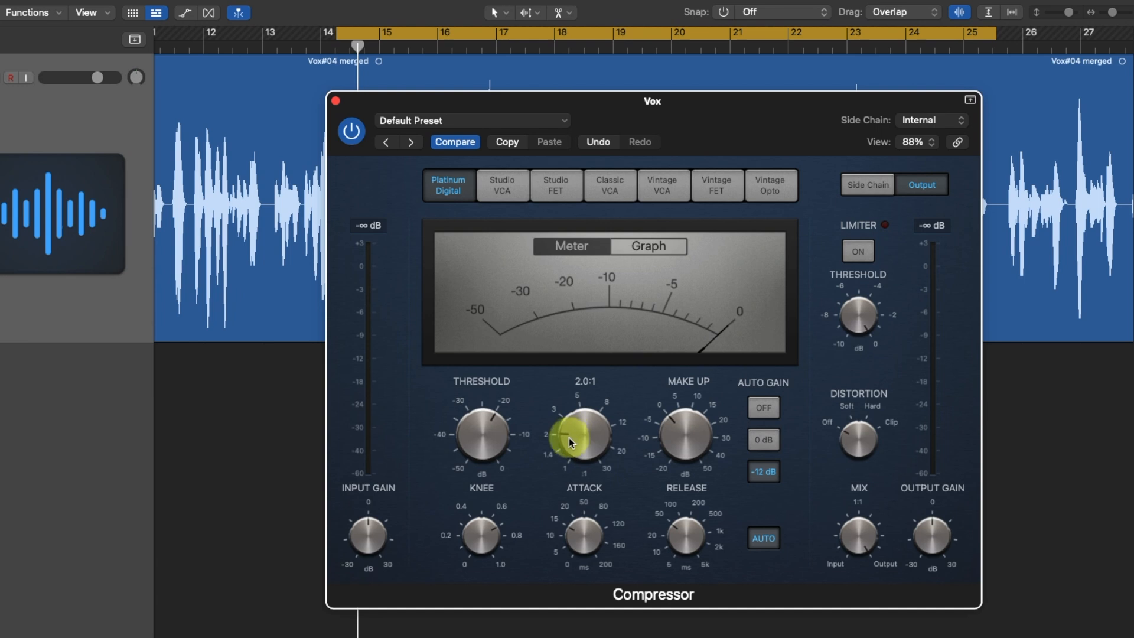
mouse_move(571, 437)
left_mouse_down()
mouse_move(572, 417)
mouse_move(561, 436)
left_mouse_up()
left_click(473, 443)
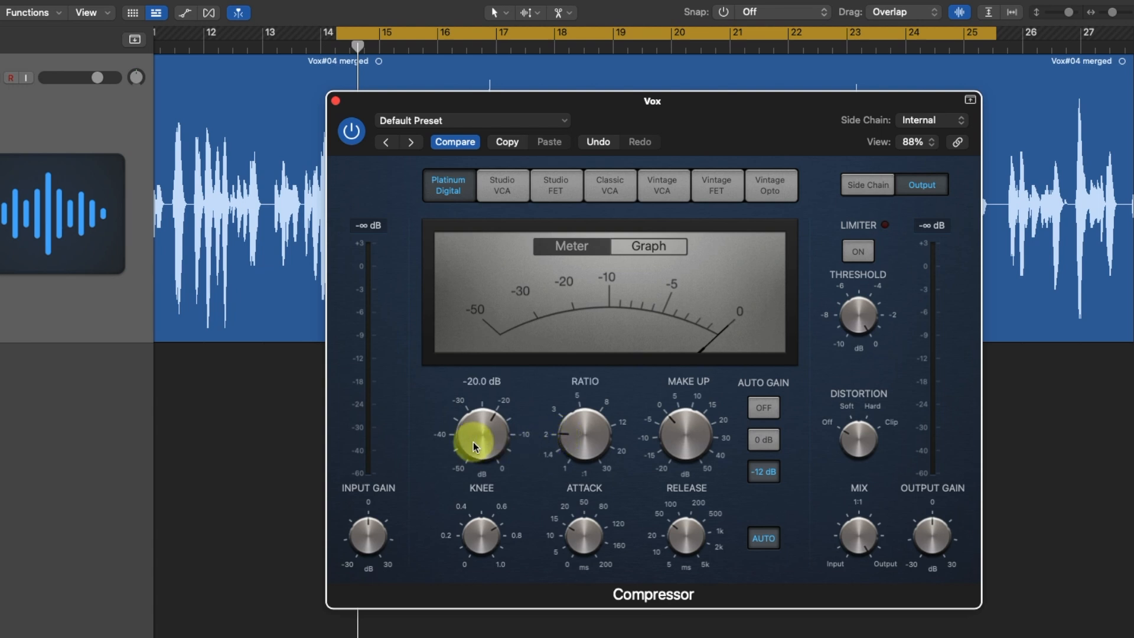
left_click(666, 304)
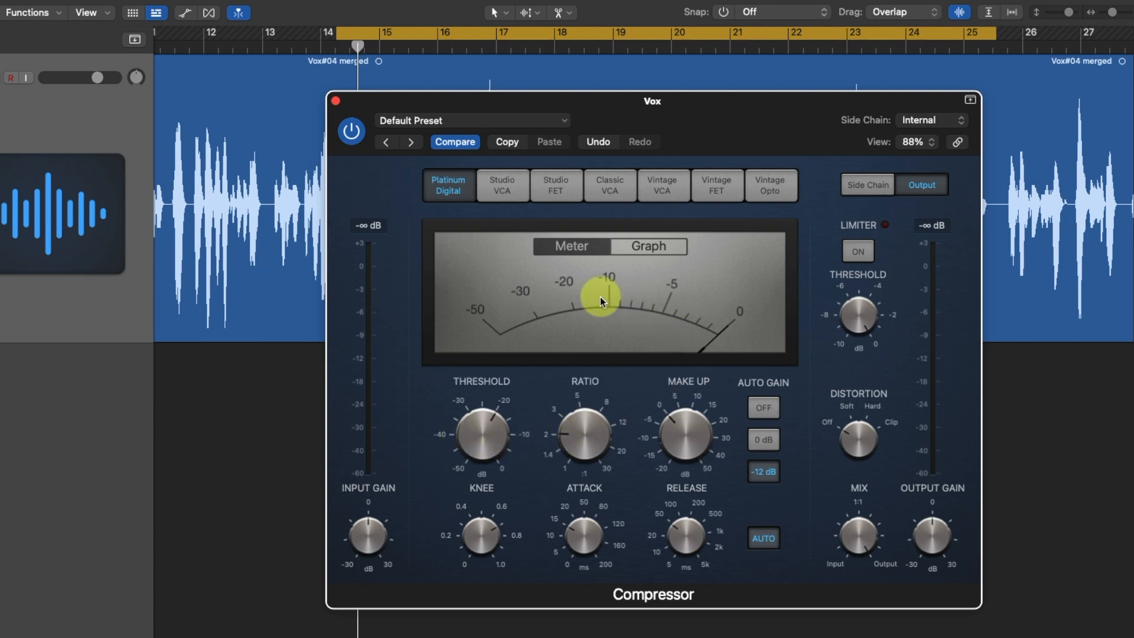
left_click_drag(568, 419, 587, 426)
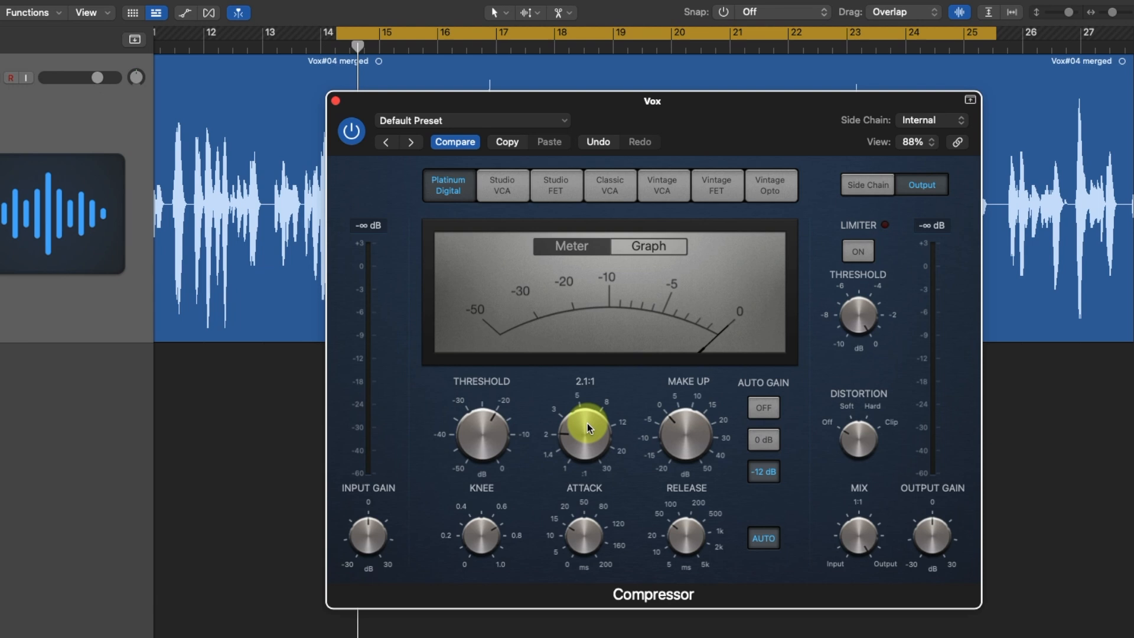
Check the make-up gain and switch the compressor's Auto Gain off
left_click(694, 426)
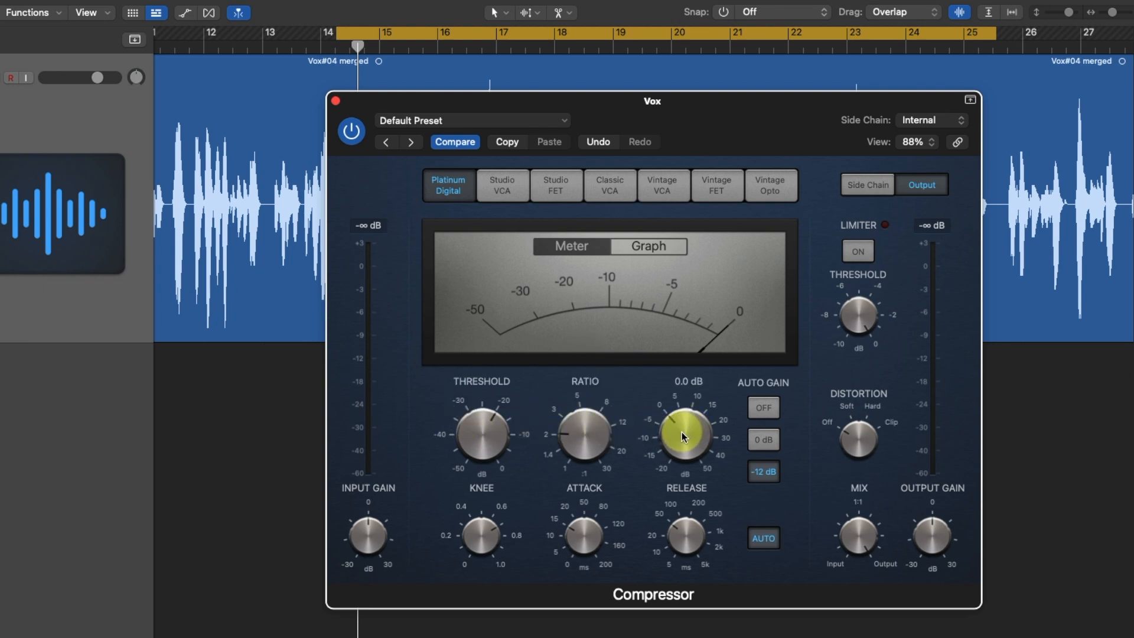
left_click_drag(681, 435, 688, 416)
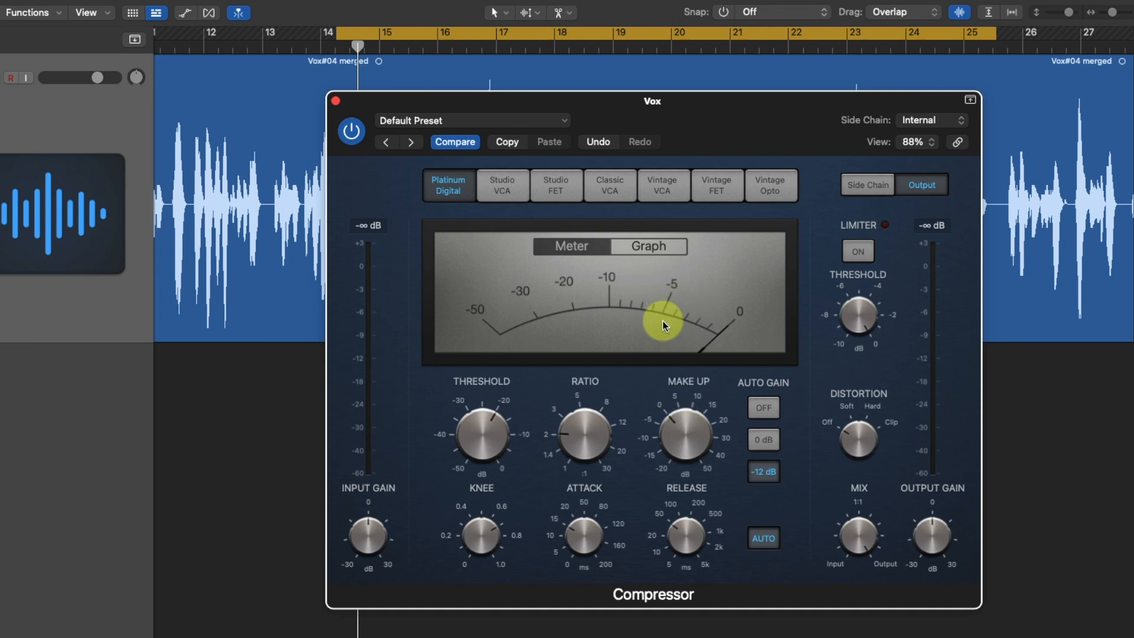
mouse_move(683, 439)
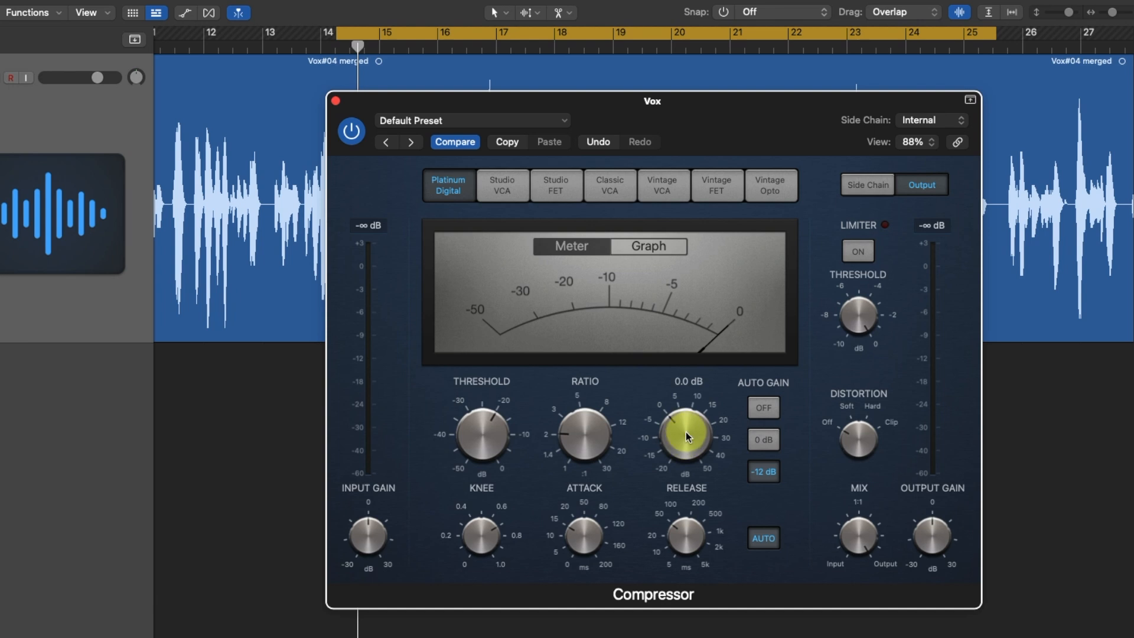
mouse_move(685, 432)
left_mouse_down()
mouse_move(688, 417)
mouse_move(676, 430)
left_mouse_up()
left_click(766, 409)
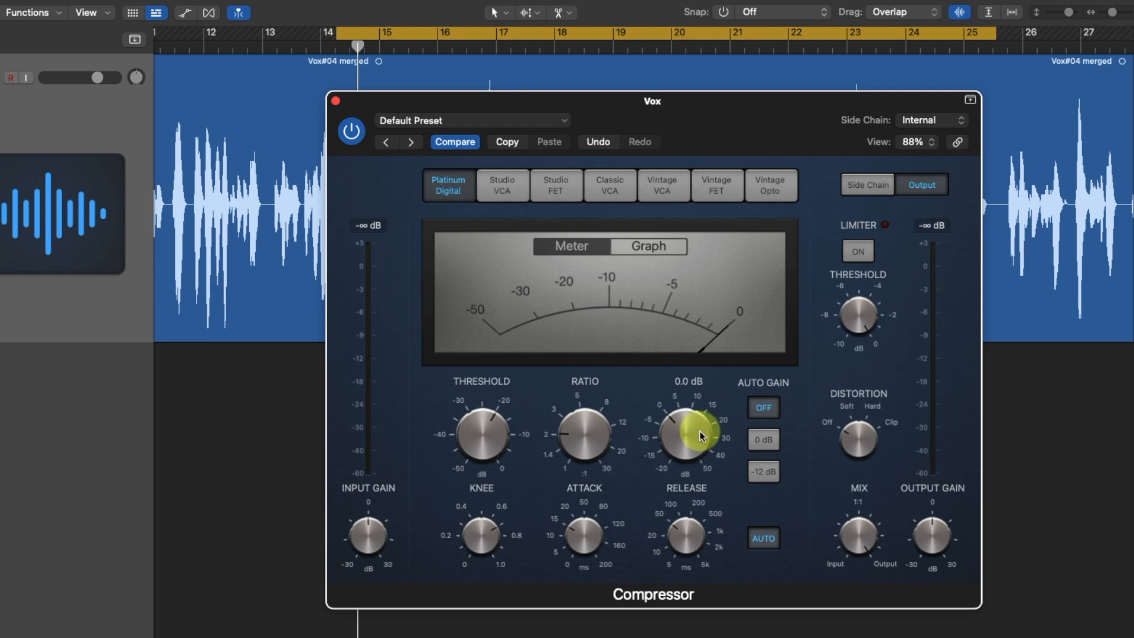
Examine the compressor's knee, attack, release, threshold and ratio settings
left_click_drag(482, 546, 485, 531)
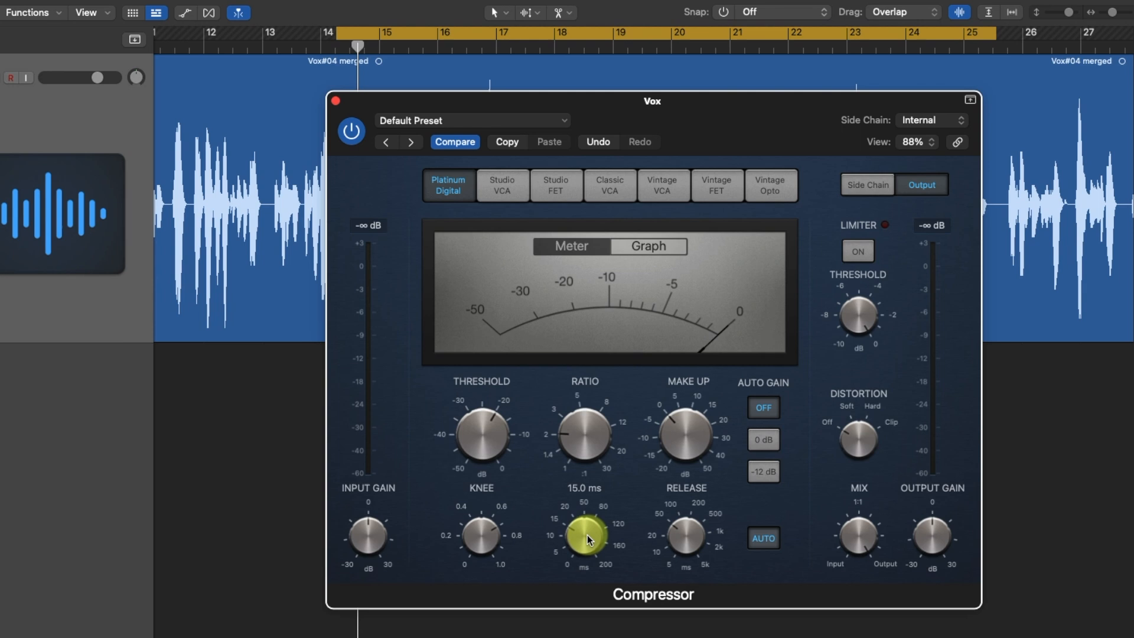
mouse_move(701, 525)
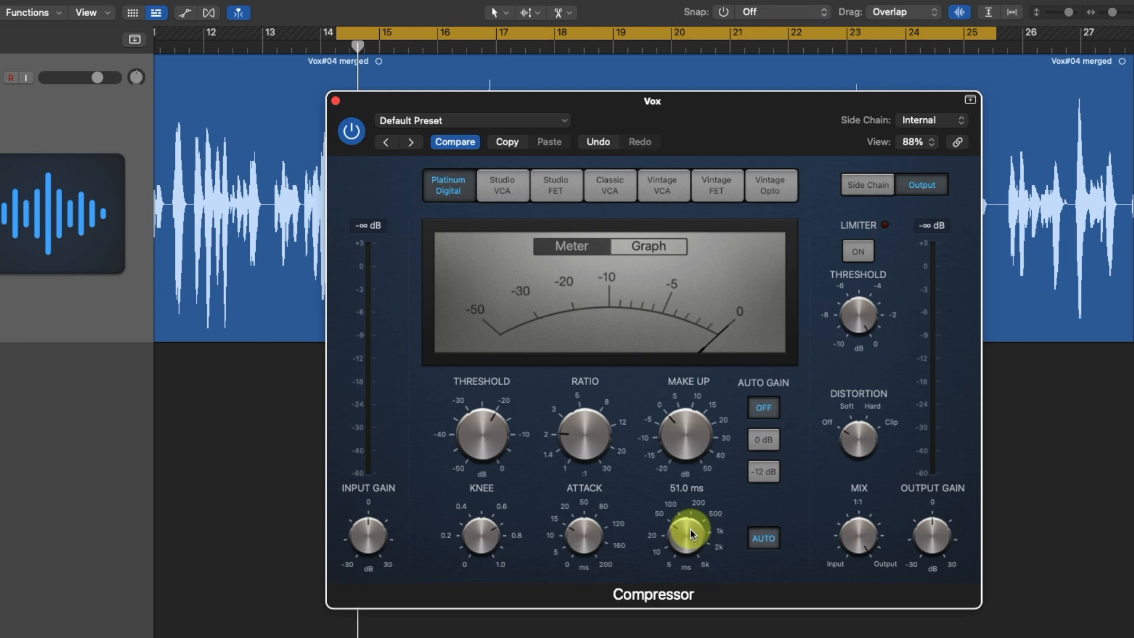
mouse_move(489, 427)
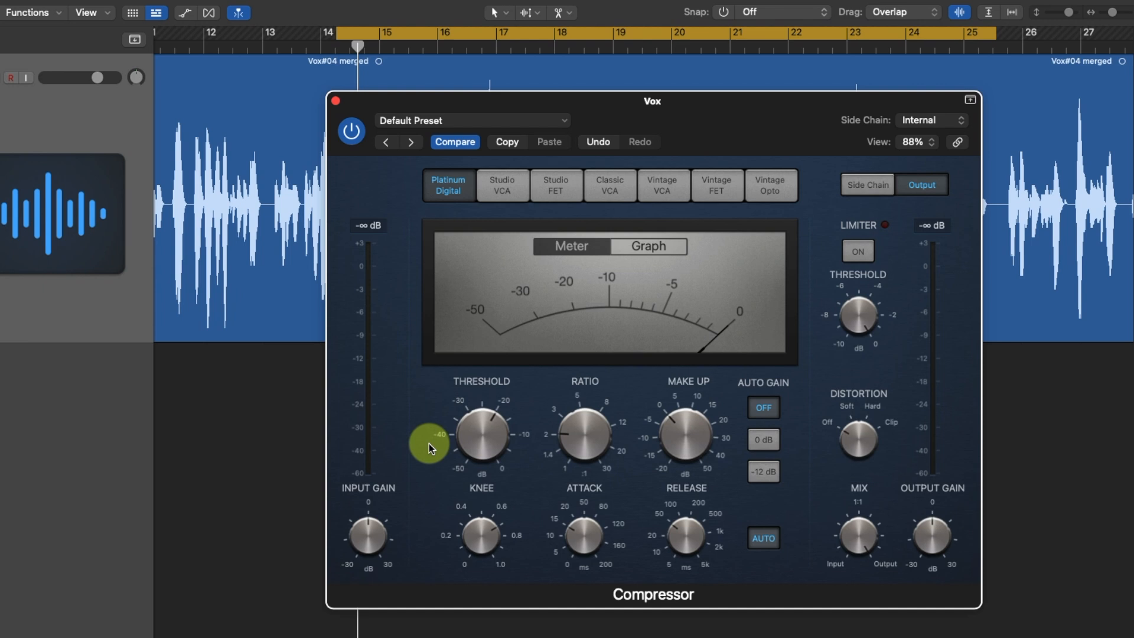
mouse_move(579, 437)
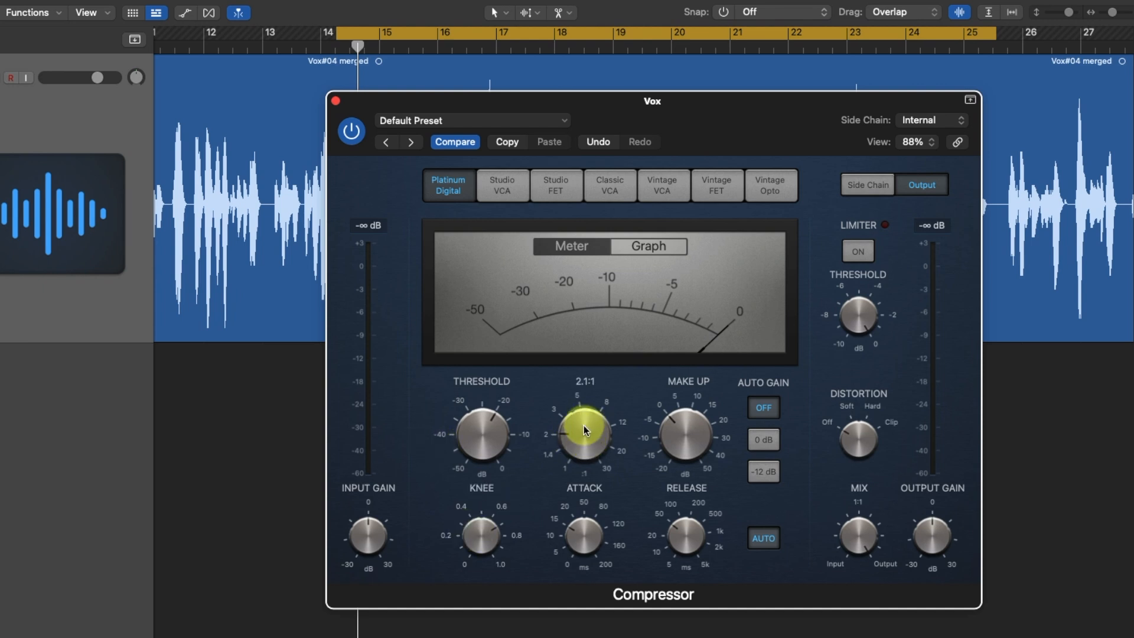
mouse_move(584, 539)
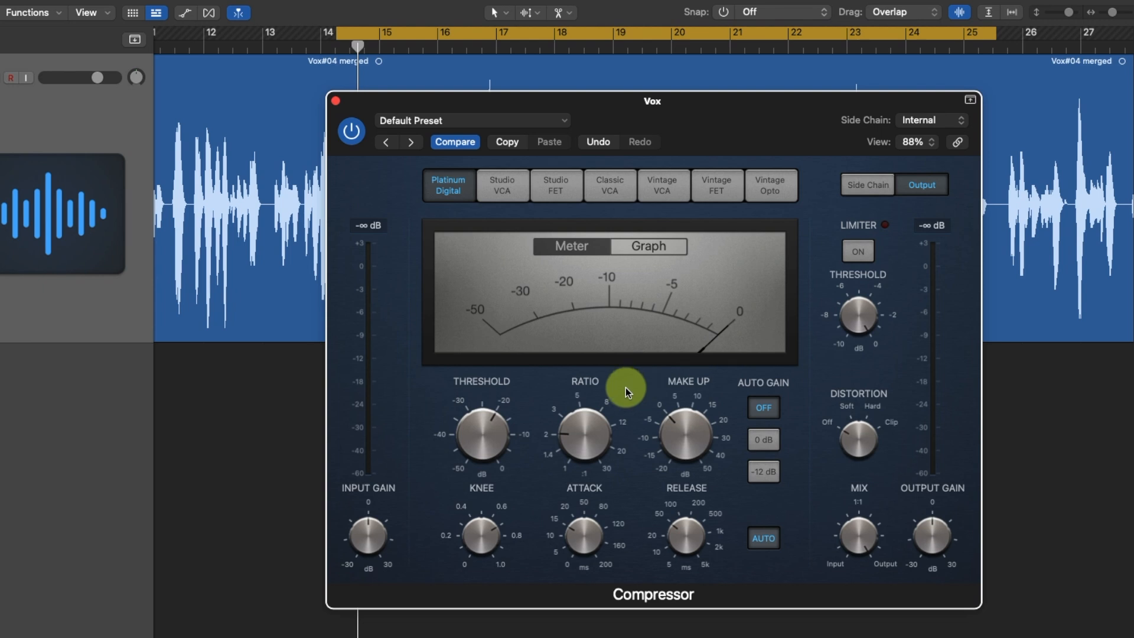
Raise the make-up gain to between 5 and 10 dB and disable automatic release
mouse_move(668, 385)
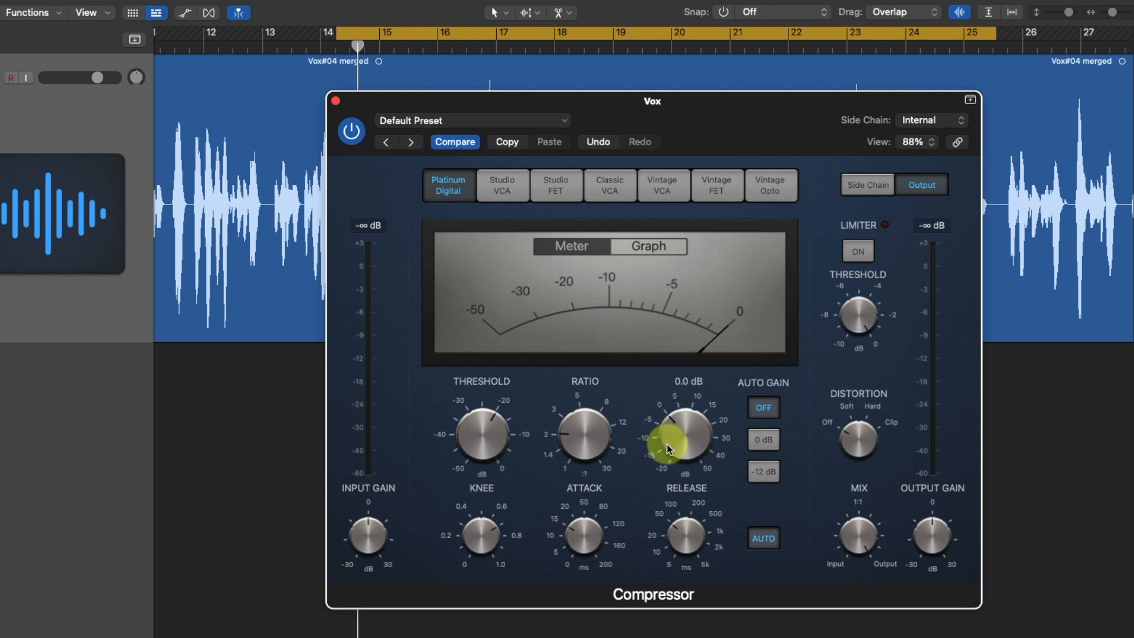
left_click_drag(667, 444, 668, 442)
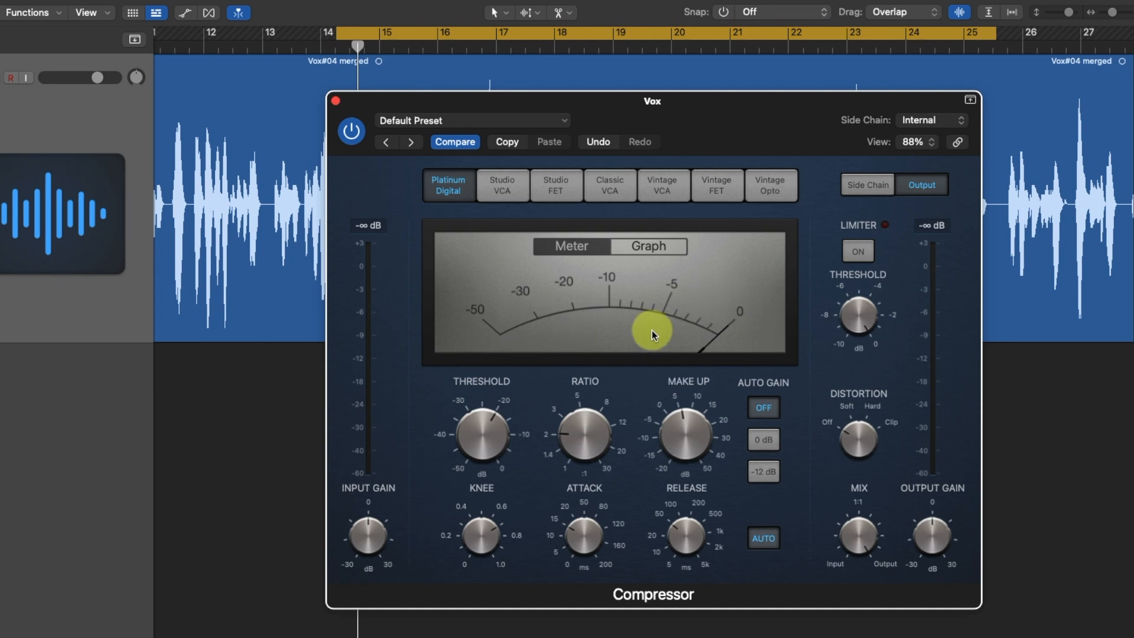
mouse_move(683, 532)
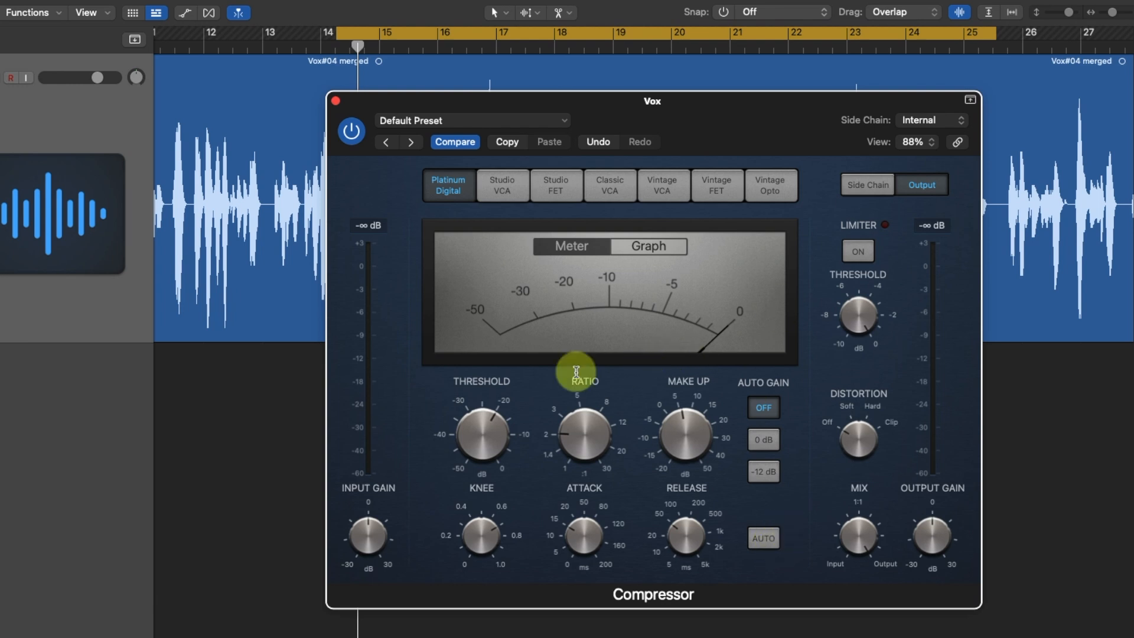
left_click(677, 407)
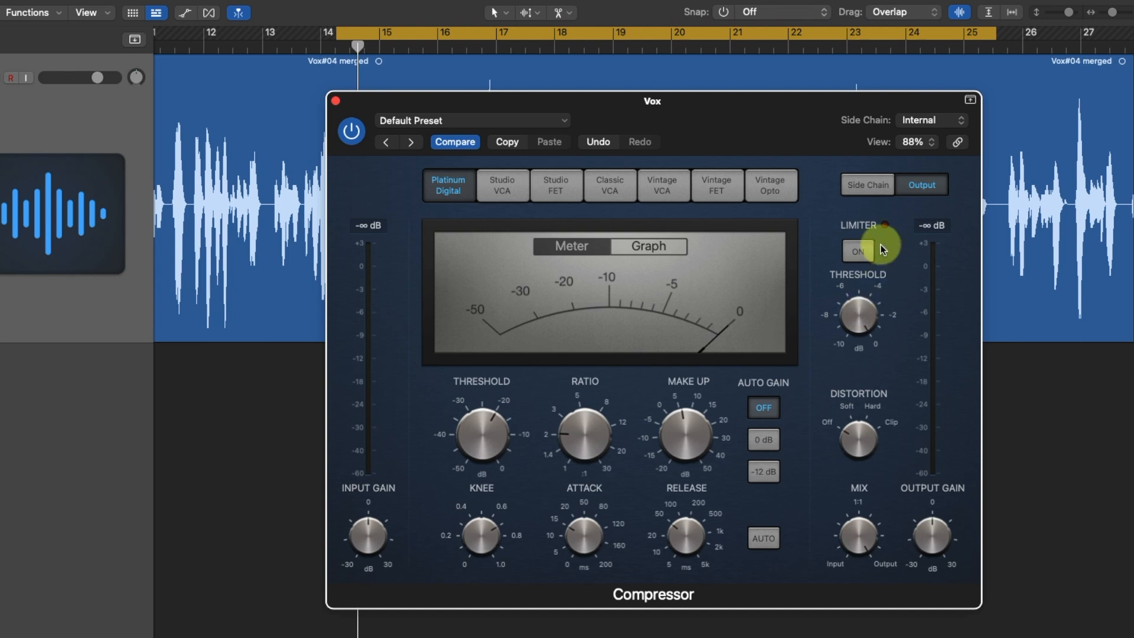
Play the looped vocal section with the current compressor settings and stop playback
mouse_move(869, 535)
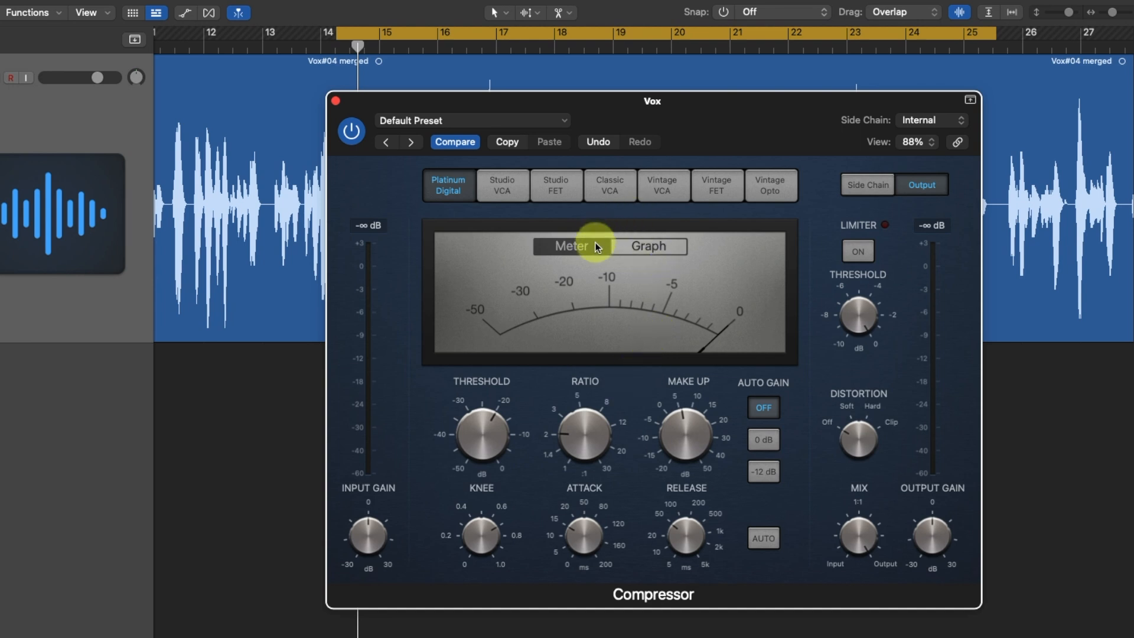
left_click(515, 437)
left_click(578, 435)
key("space")
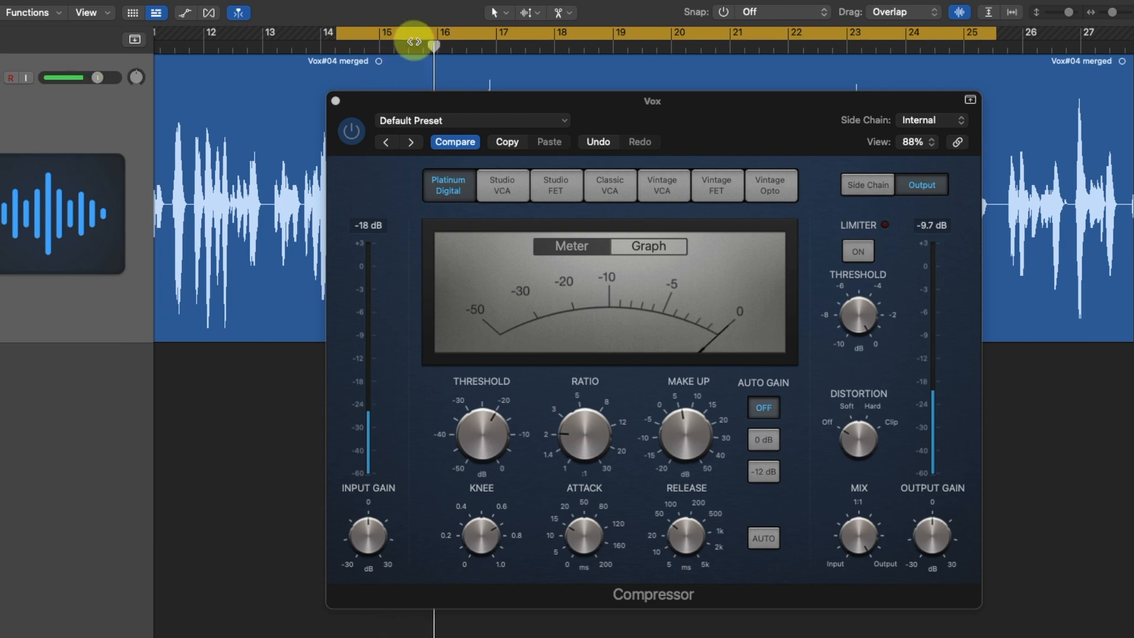
key("space")
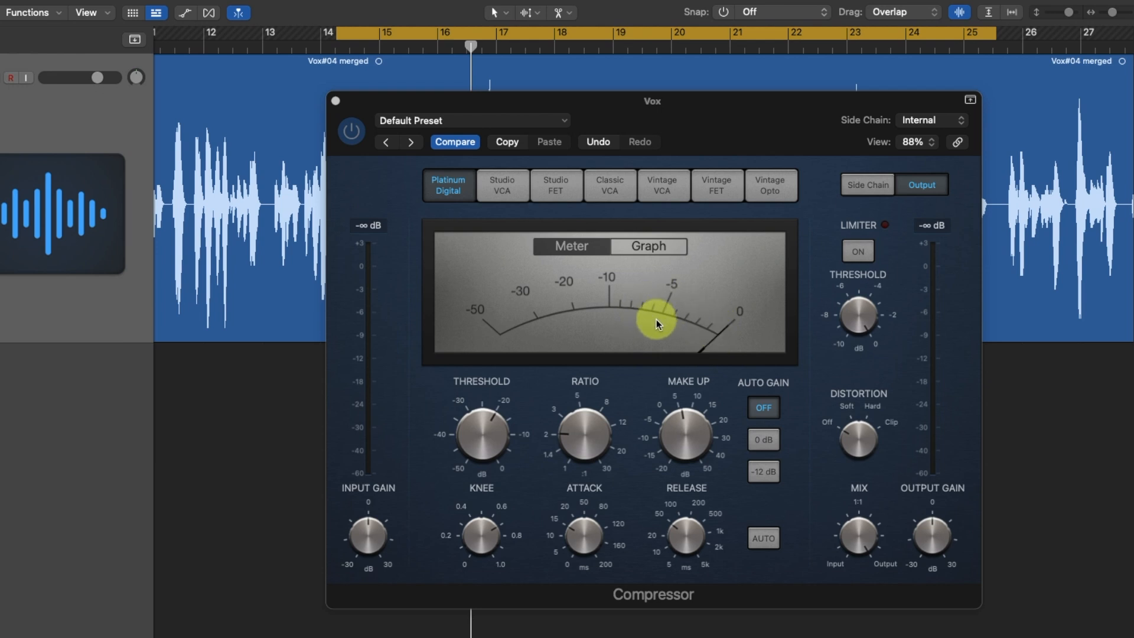
Set the compressor ratio to 3.1:1
mouse_move(499, 436)
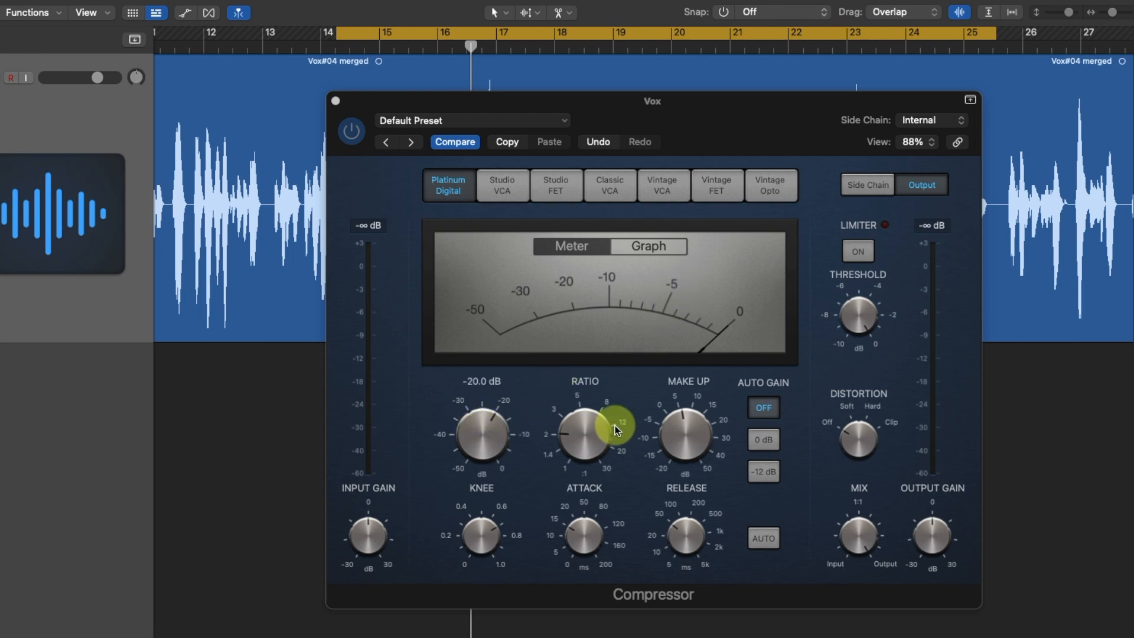
left_click(575, 435)
left_click_drag(575, 420, 570, 420)
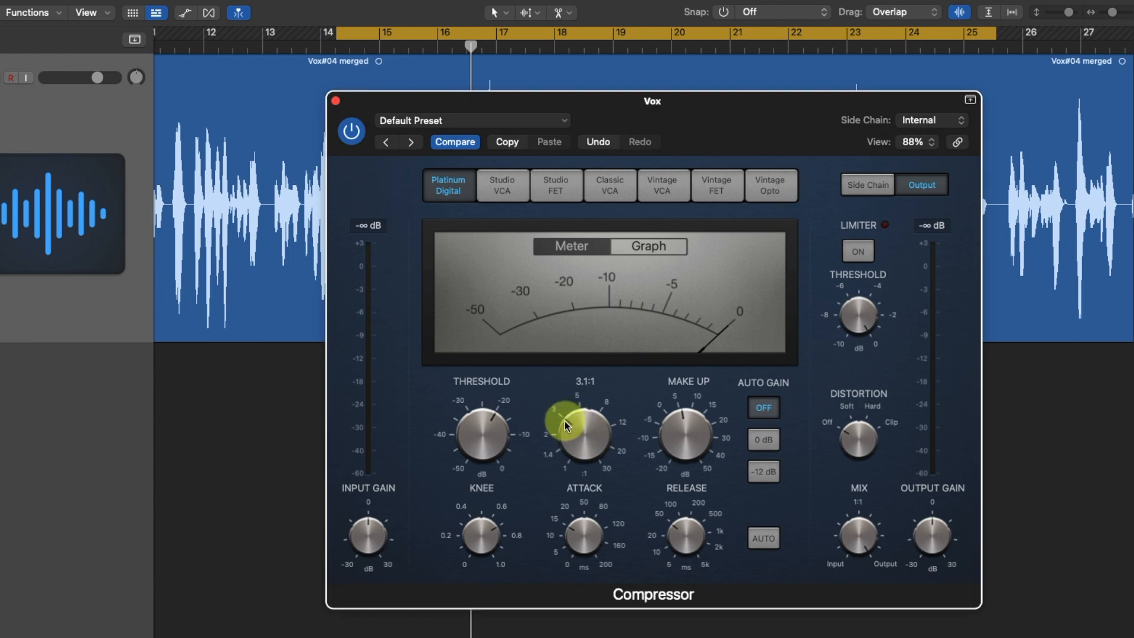
Lower the compressor threshold to -28.5 dB while listening to the looped vocal, and stop playback
left_click(483, 432)
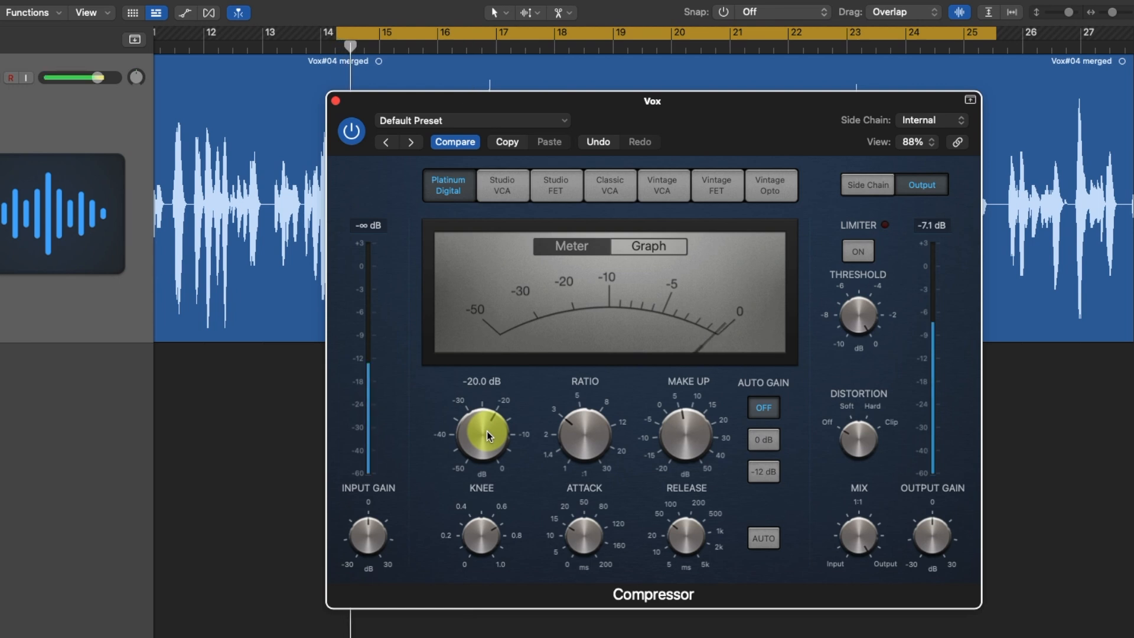
left_click_drag(487, 431, 481, 465)
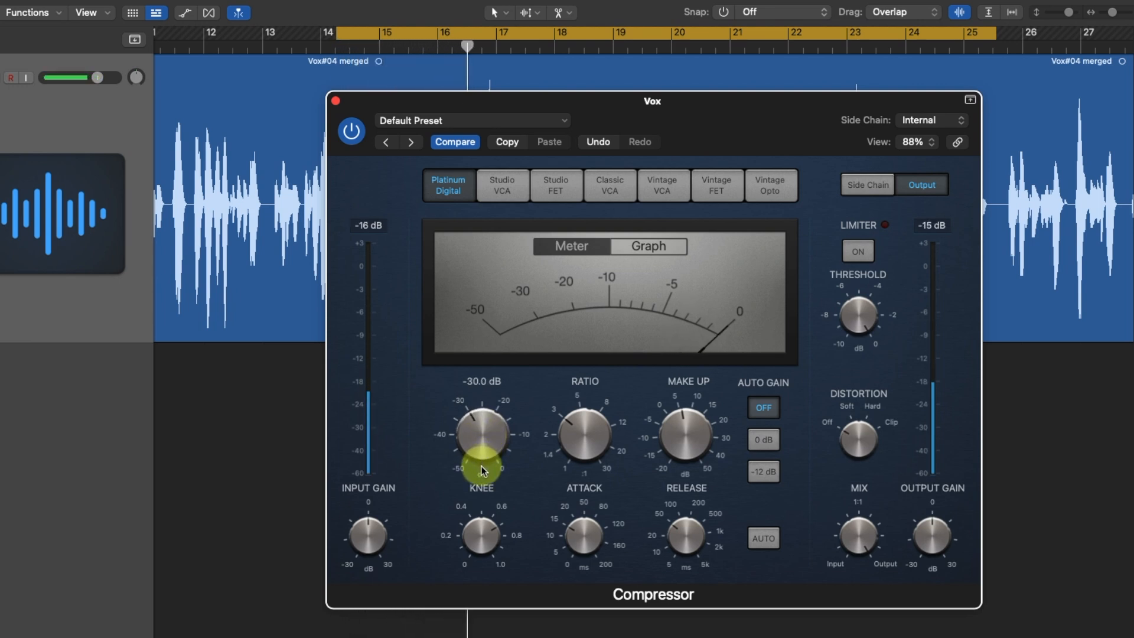
left_click_drag(482, 465, 483, 461)
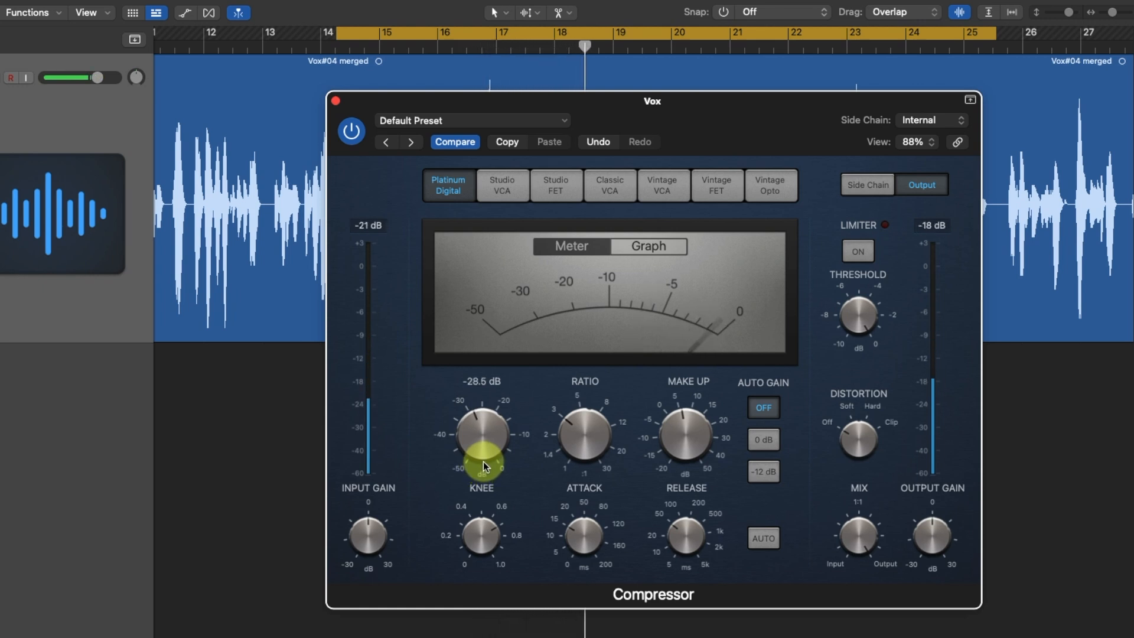
key("space")
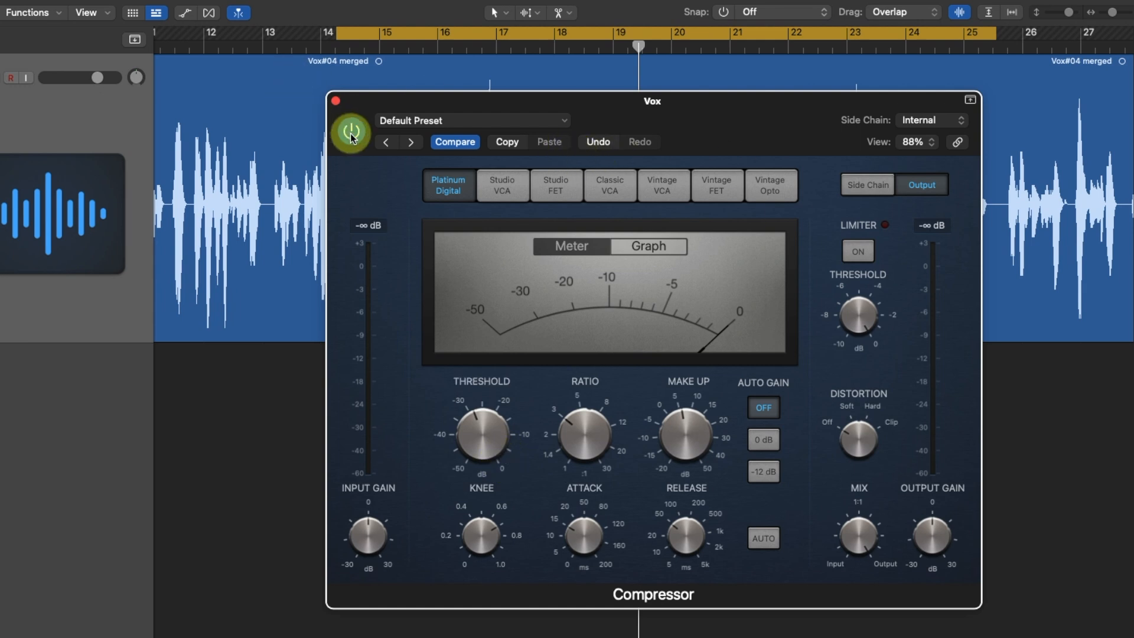
Play the vocal while comparing the bypassed and active compressor, leave it enabled, and stop playback
key("space")
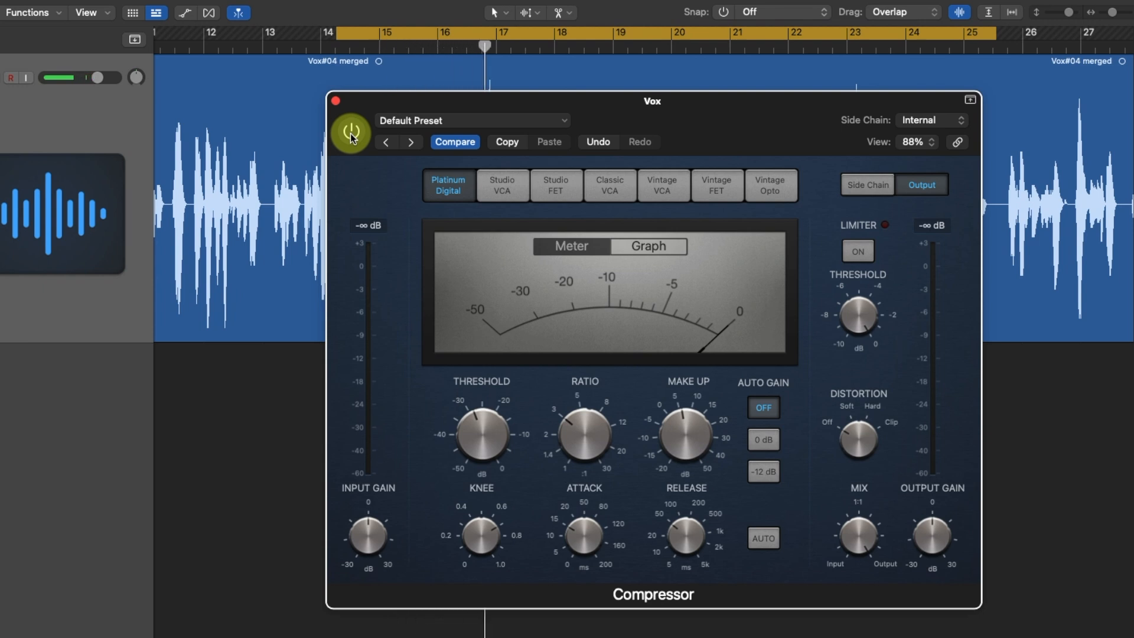
left_click(351, 138)
key("space")
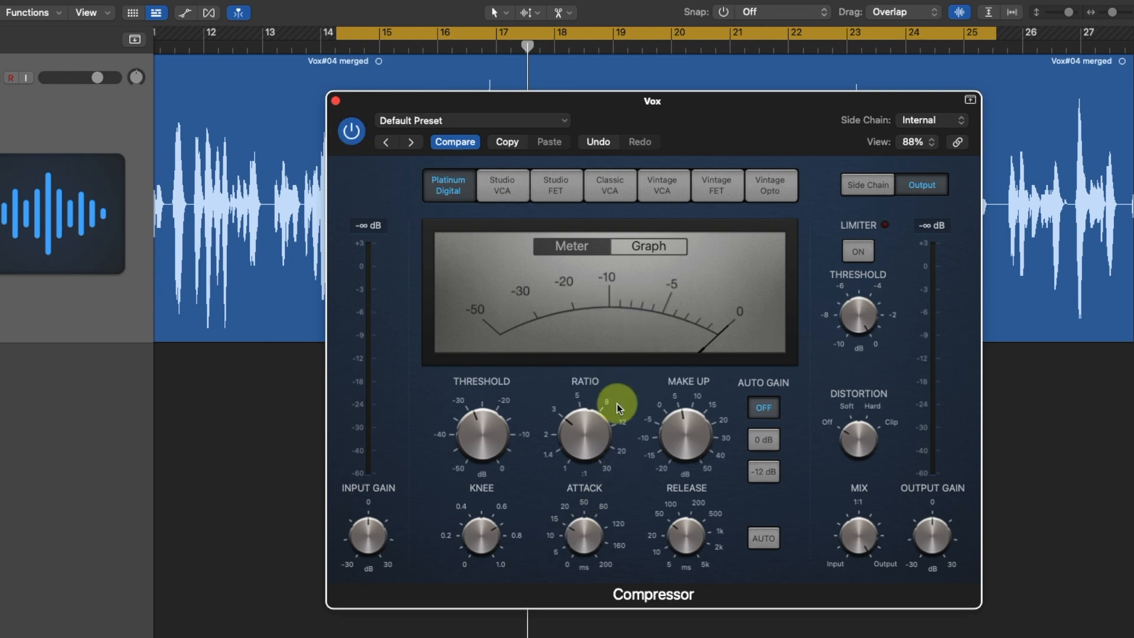
mouse_move(683, 434)
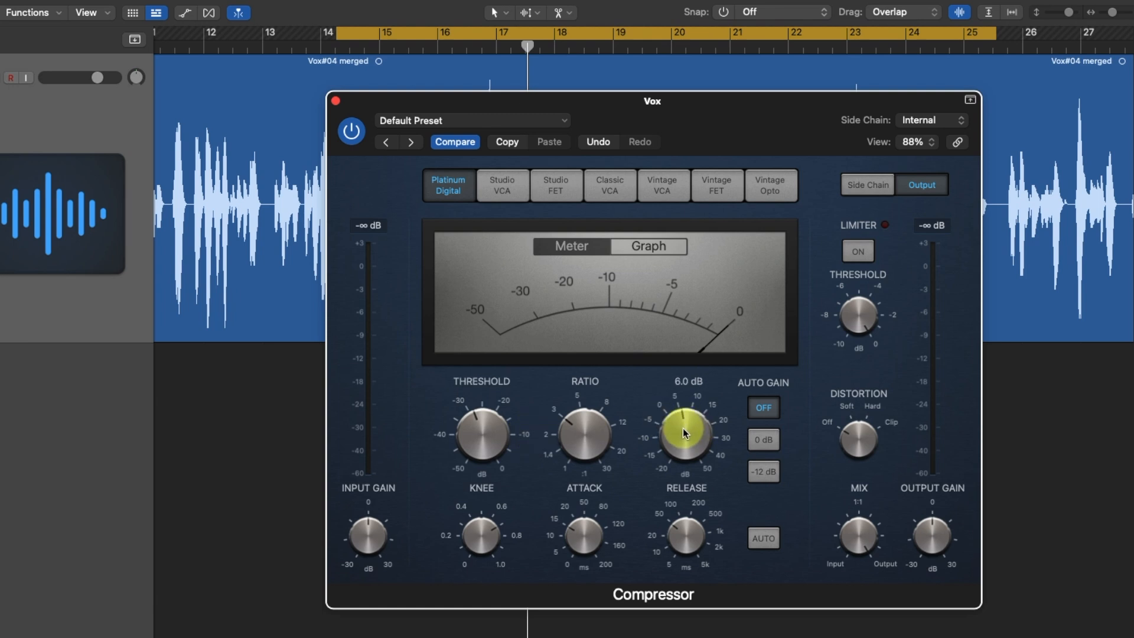
scroll(683, 431, "down", 2)
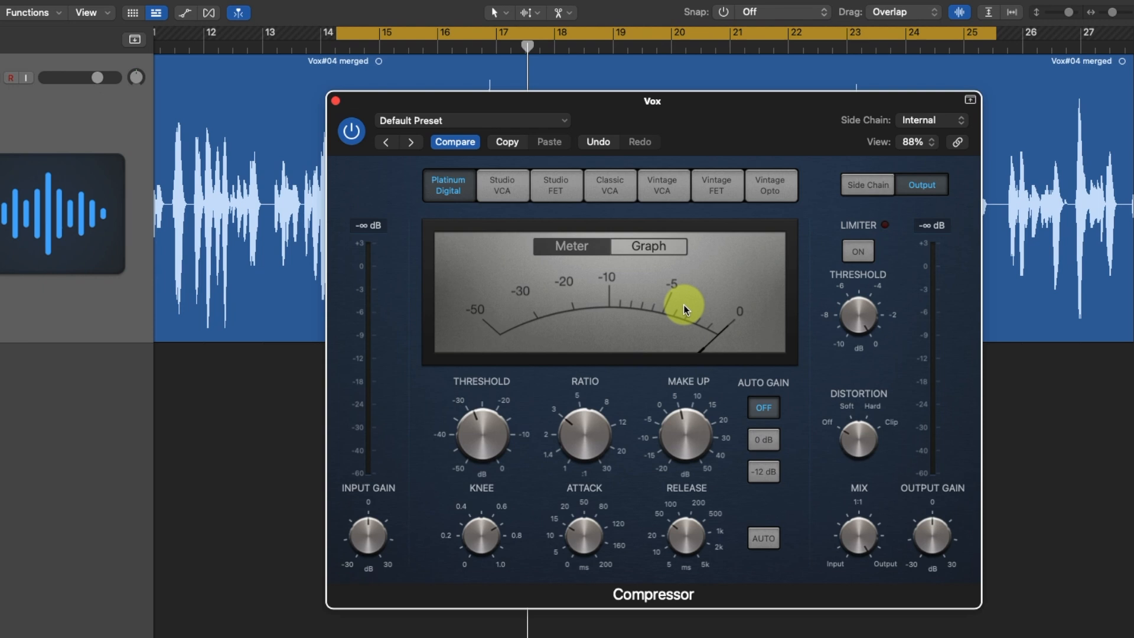
Play the vocal with the compressor ratio raised to its maximum, and bring the ratio back to 3.1:1
mouse_move(600, 441)
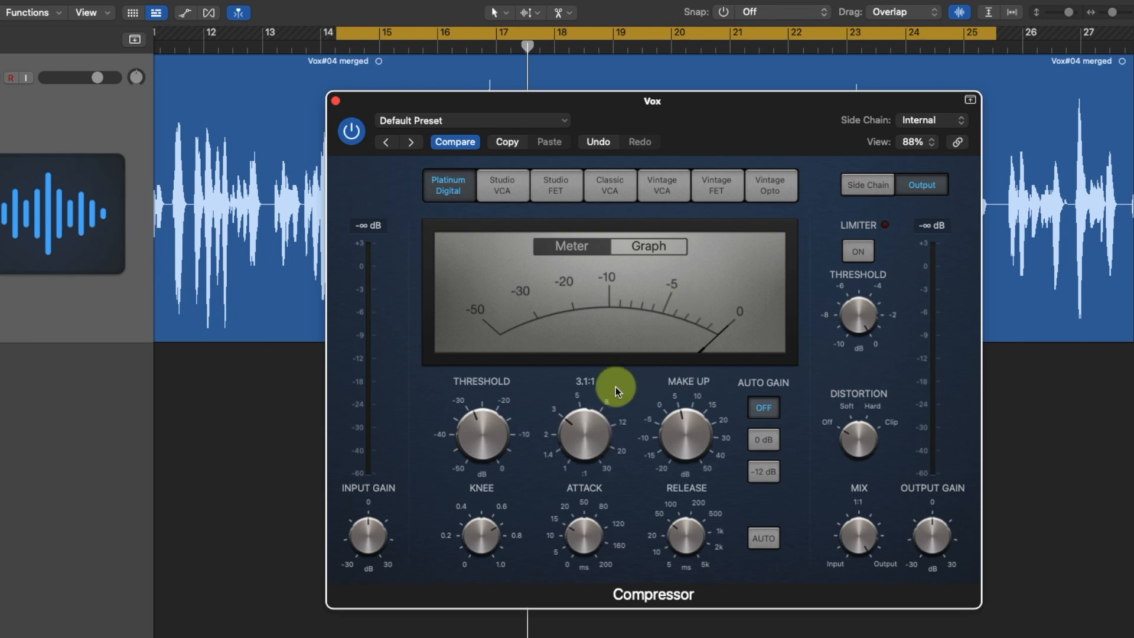
key("space")
left_click_drag(579, 440, 600, 319)
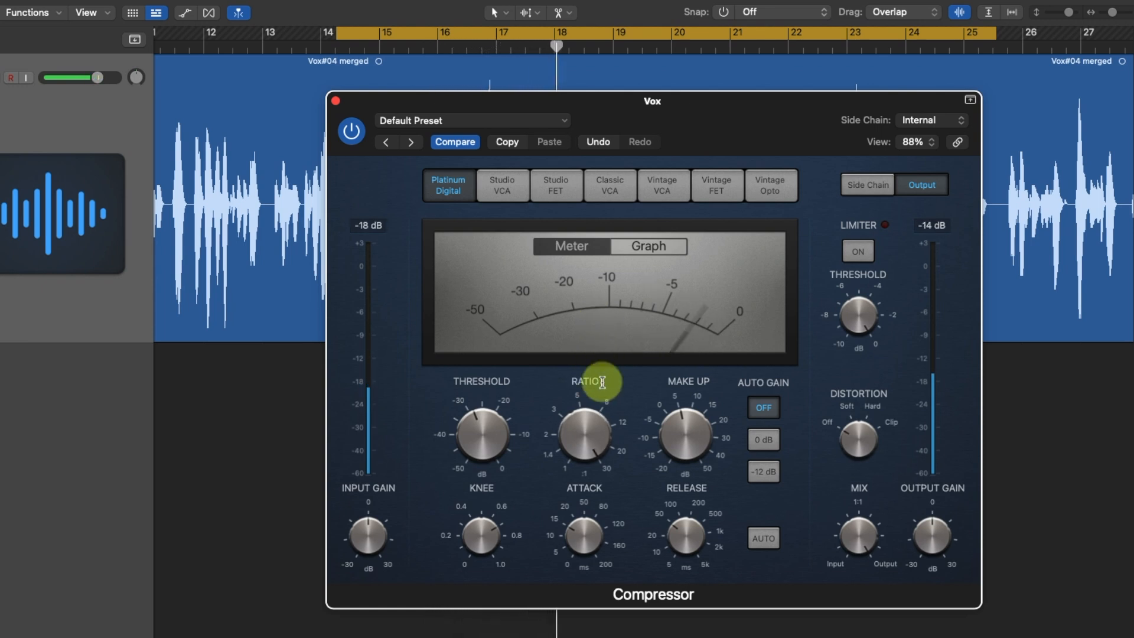
left_click_drag(588, 425, 571, 547)
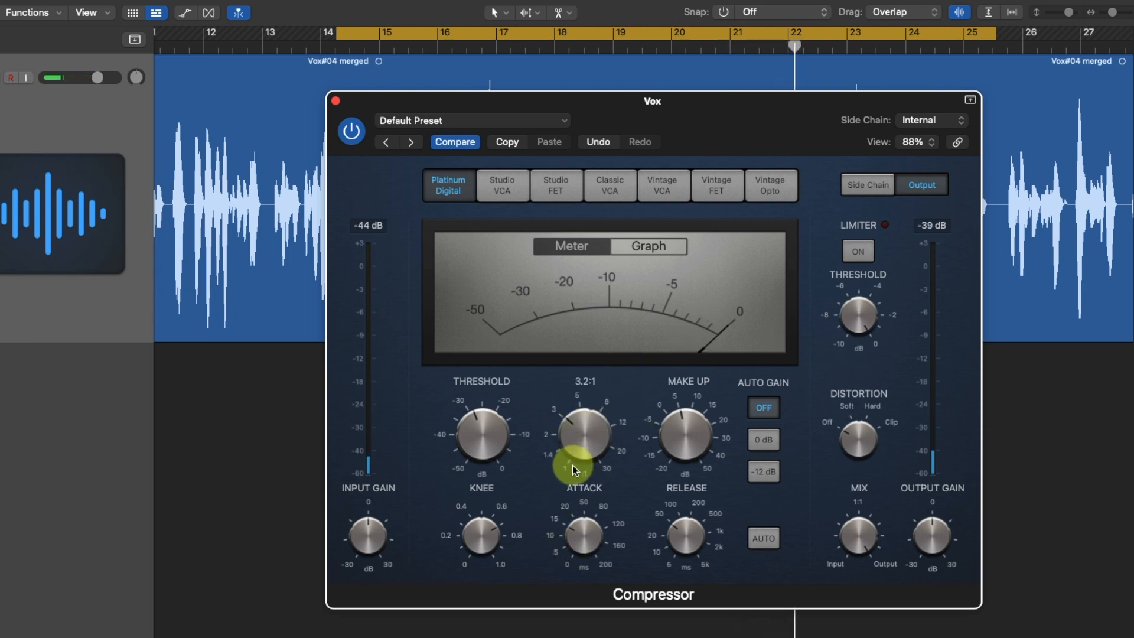
left_click_drag(571, 436, 570, 439)
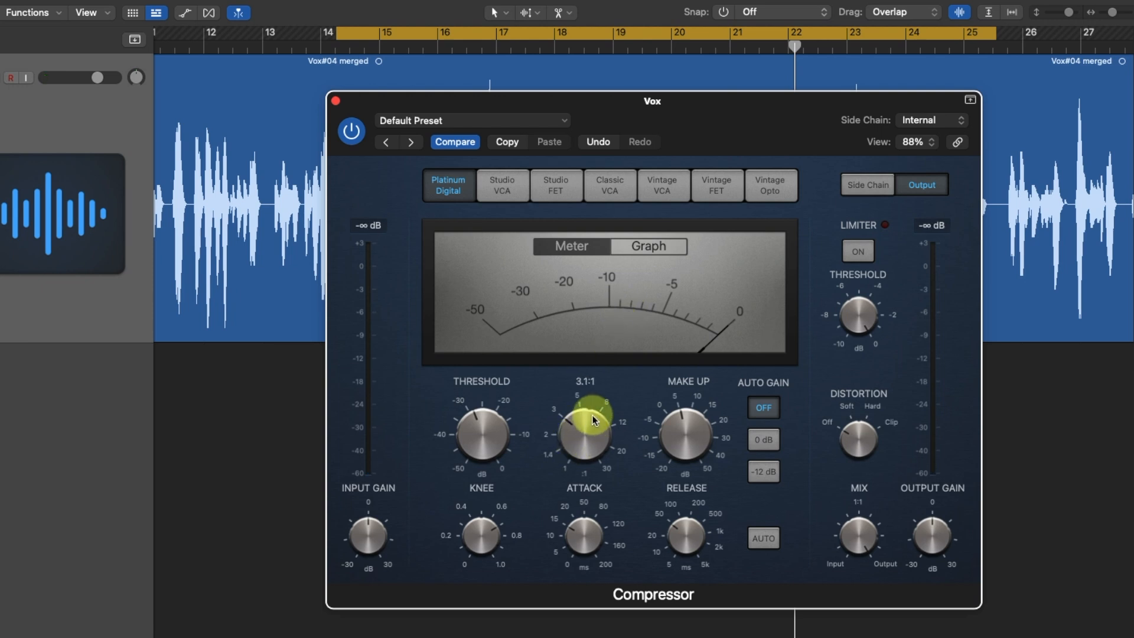
Play the looped vocal while trying different attack times, and return the attack to about 15 ms
mouse_move(581, 543)
key("space")
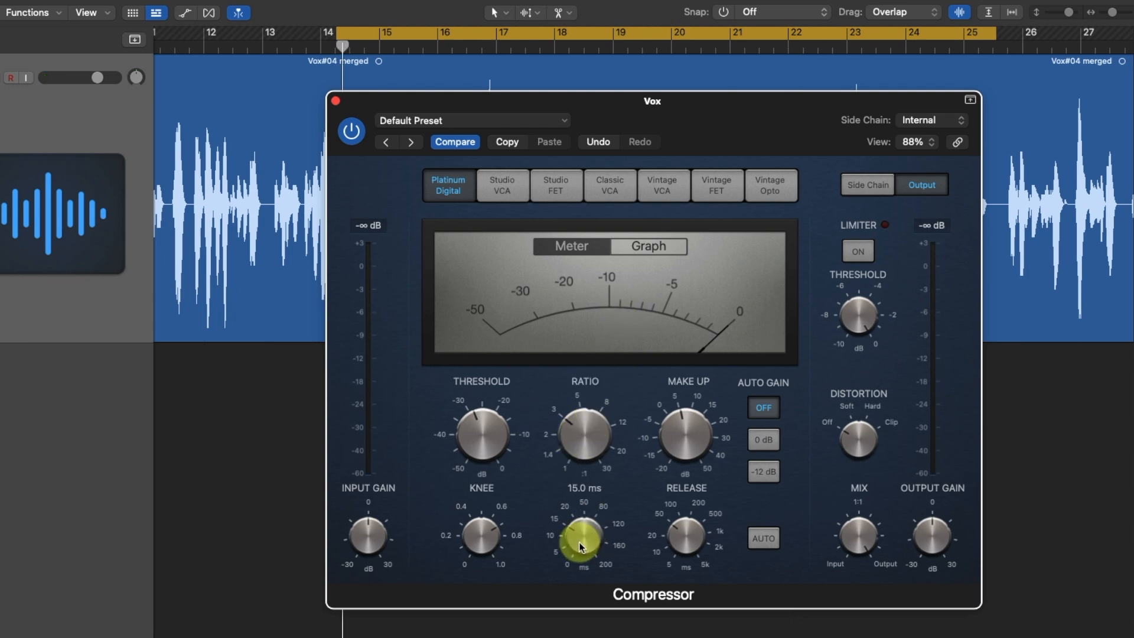
mouse_move(579, 541)
left_mouse_down()
mouse_move(587, 448)
mouse_move(565, 580)
mouse_move(568, 537)
left_mouse_up()
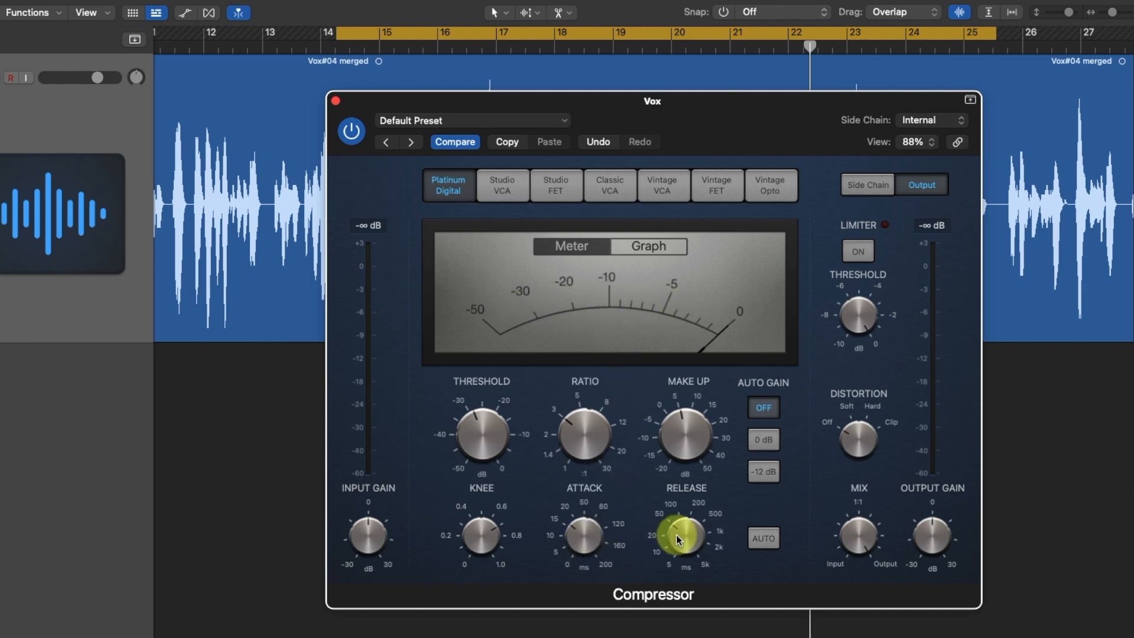
Play the vocal while trying release times up to 5000 ms, and set the release to 150 ms
key("space")
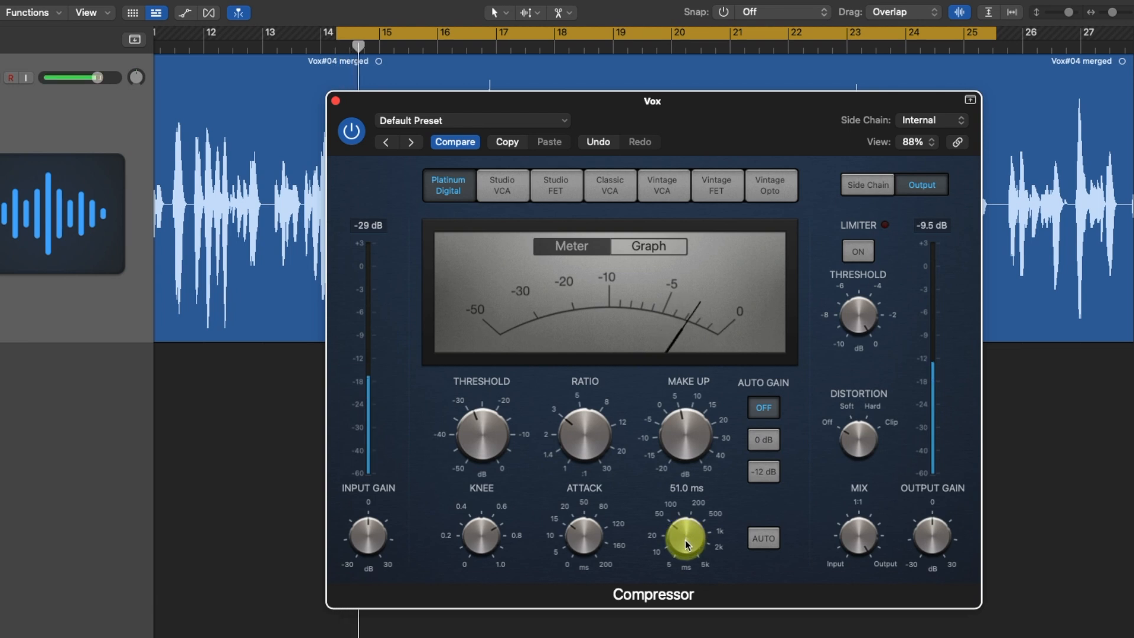
left_click_drag(684, 541, 702, 430)
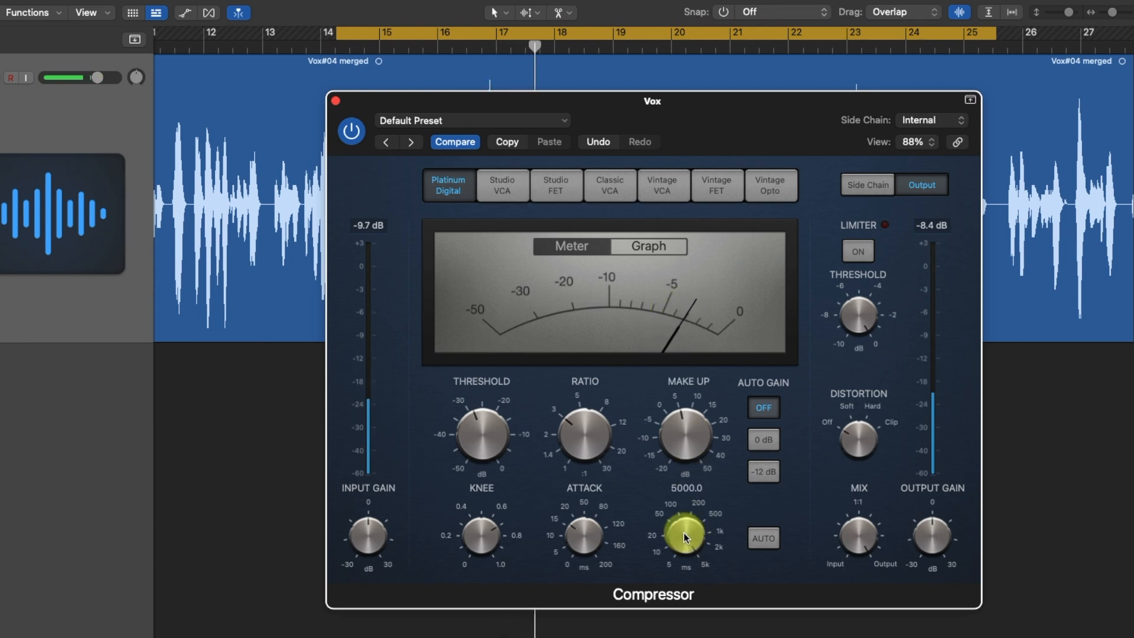
left_click_drag(685, 531, 698, 575)
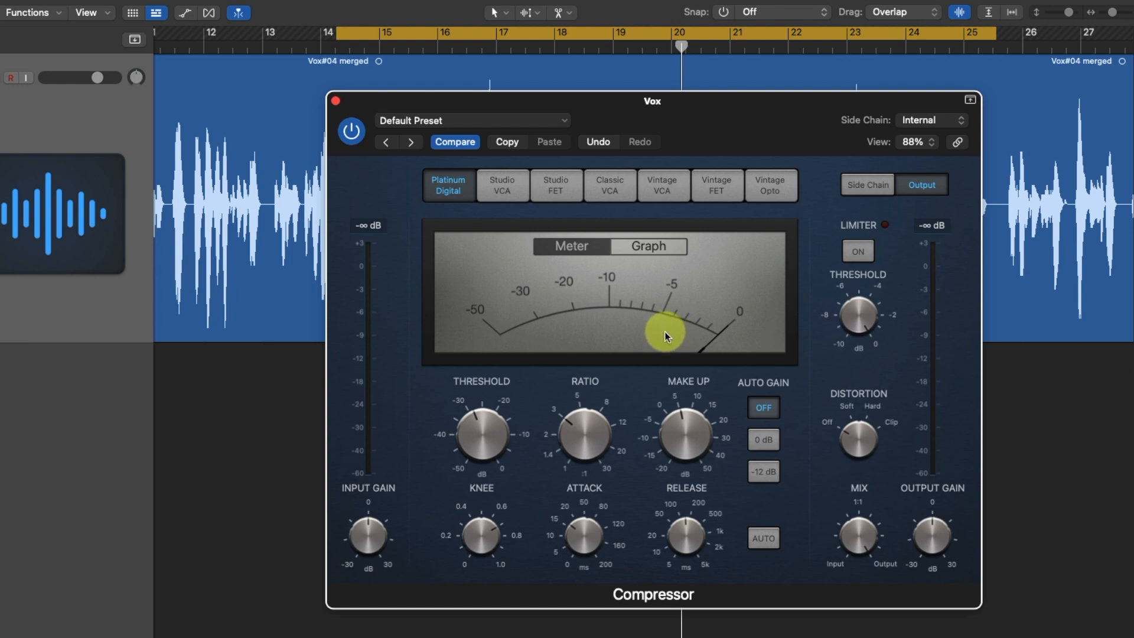
mouse_move(686, 538)
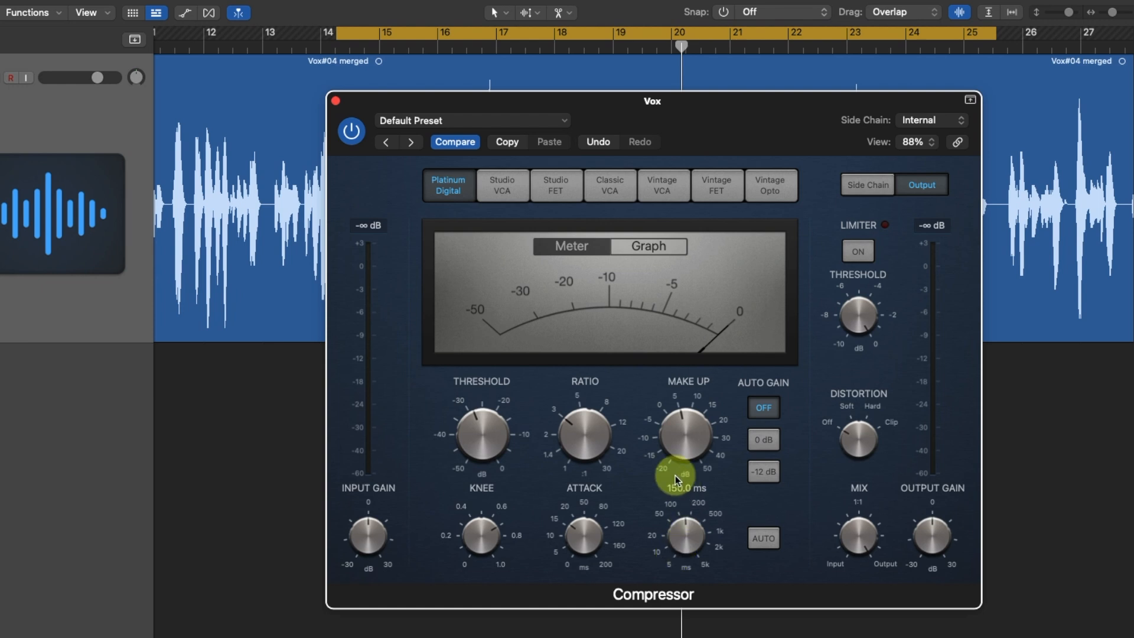
mouse_move(635, 435)
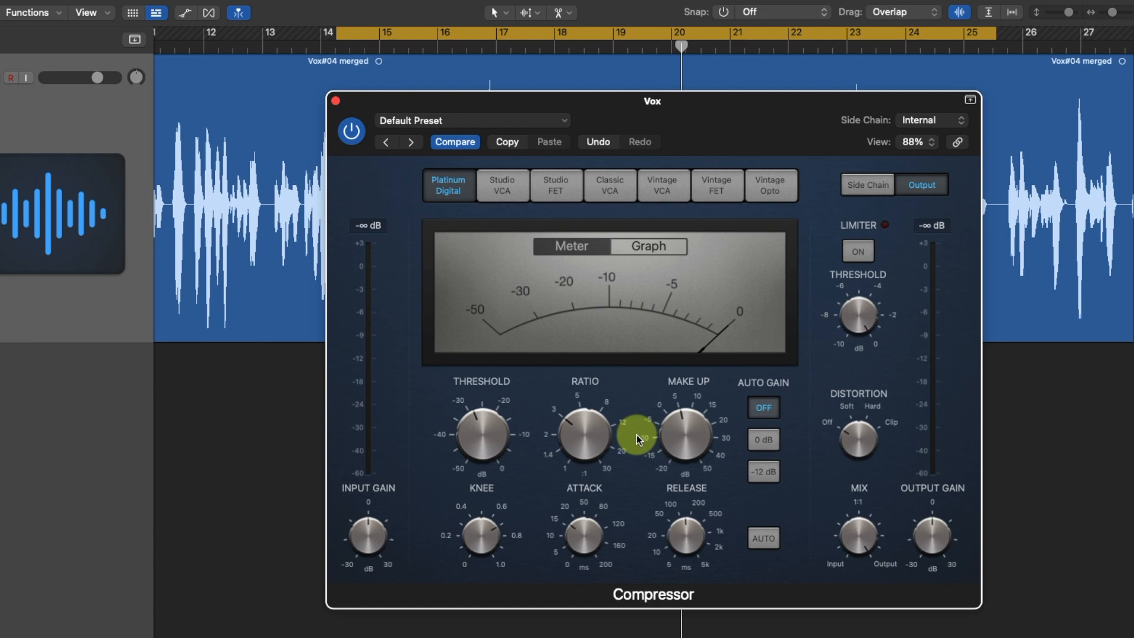
Play the looped vocal while setting the compressor attack to 11.0 ms and slightly shortening the release
mouse_move(474, 440)
key("space")
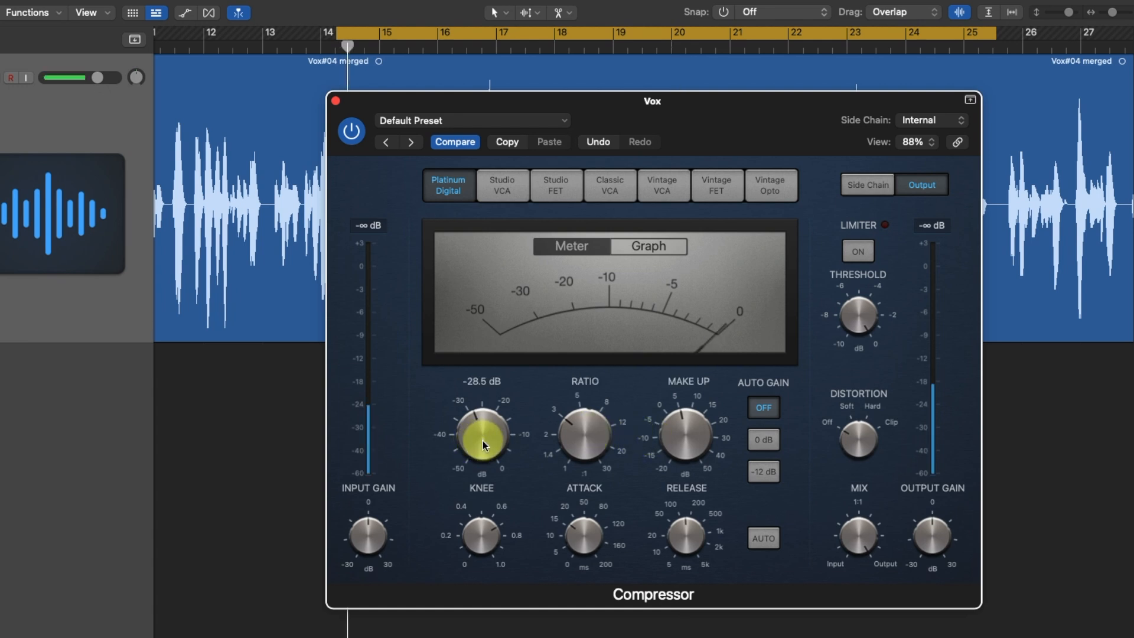
mouse_move(583, 524)
left_click_drag(582, 524, 574, 548)
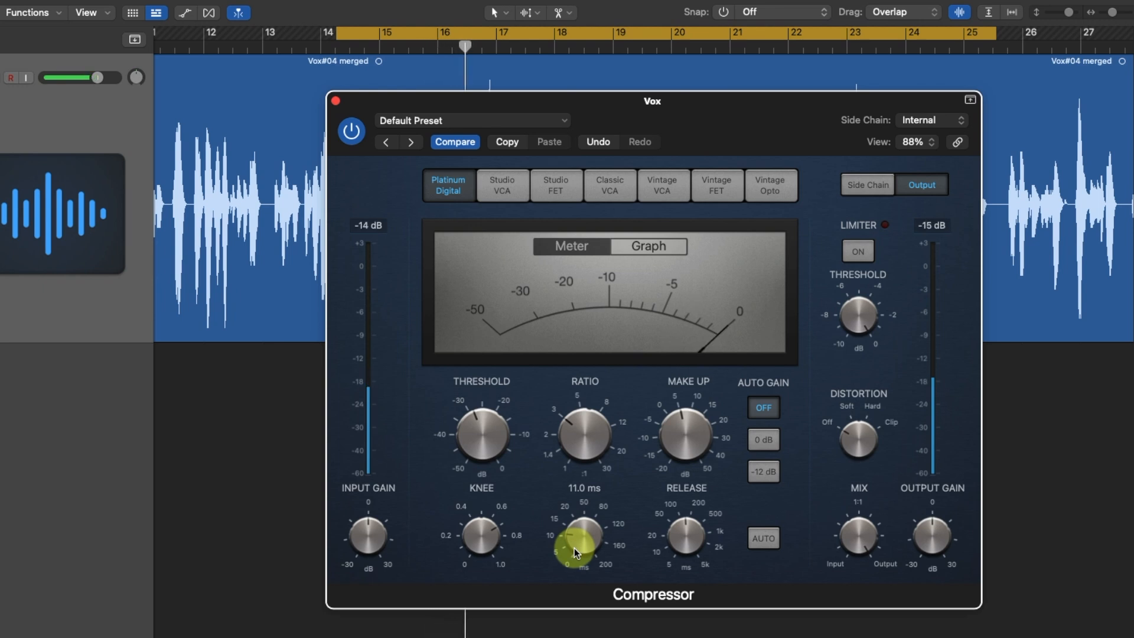
mouse_move(651, 514)
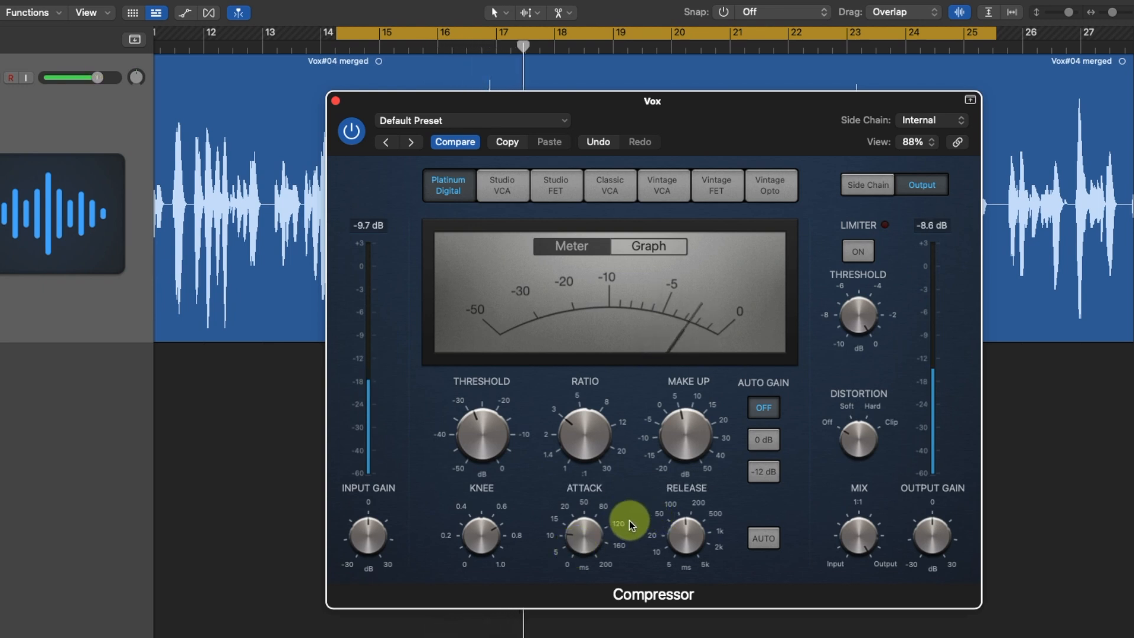
mouse_move(684, 451)
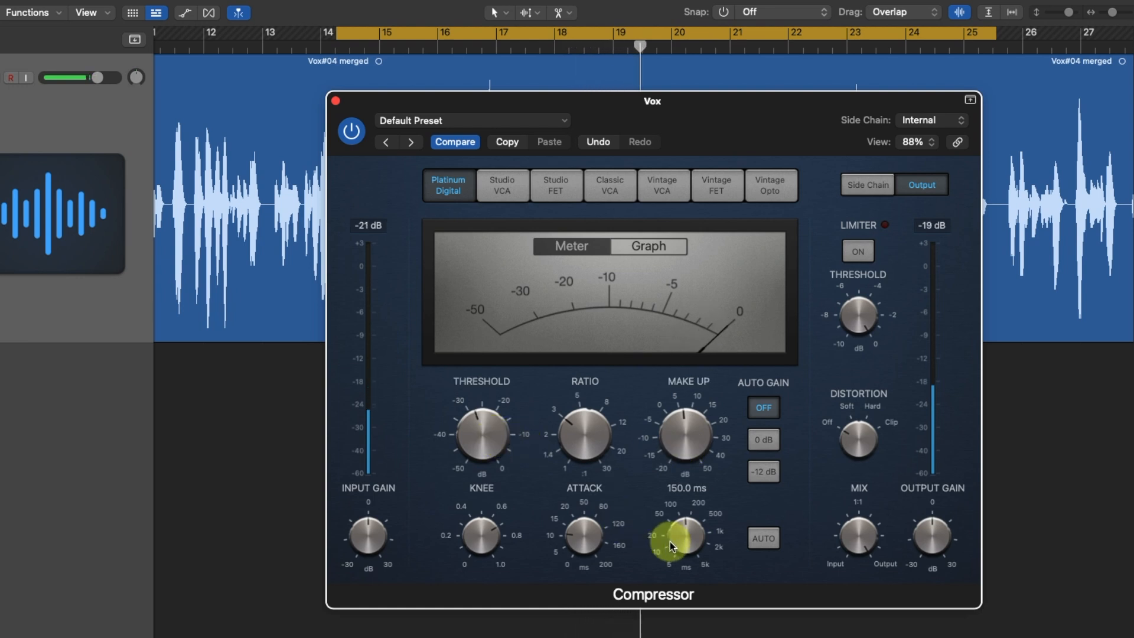
mouse_move(683, 531)
left_mouse_down()
mouse_move(677, 572)
mouse_move(678, 552)
left_mouse_up()
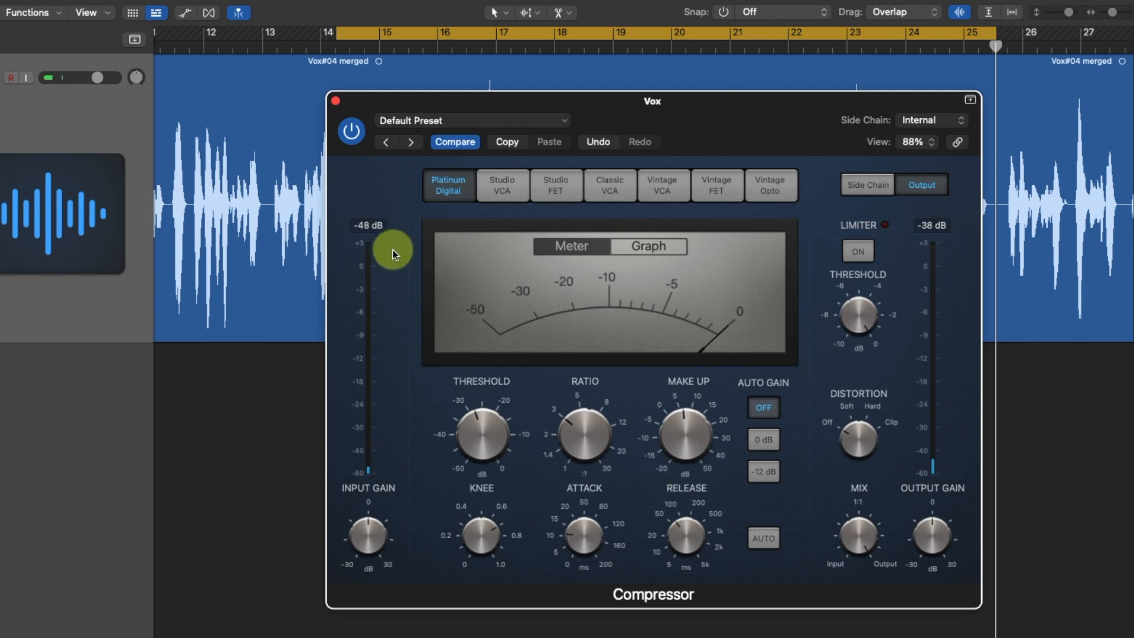
Compare the vocal with the compressor bypassed and enabled using the new attack and release, leaving it enabled with playback stopped
left_click(350, 133)
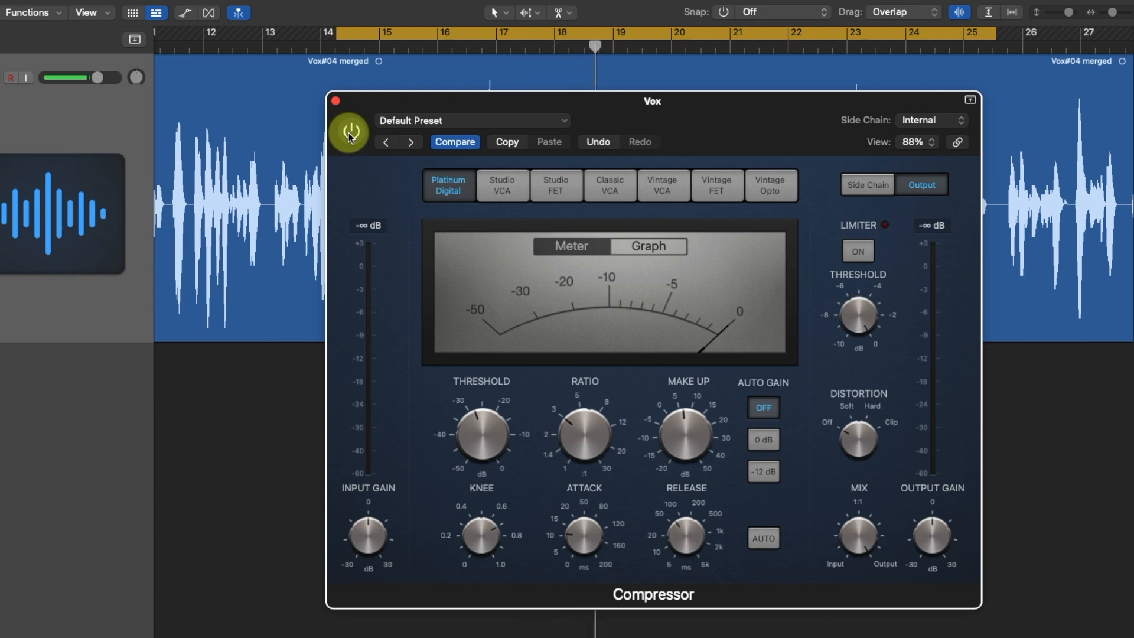
left_click(351, 134)
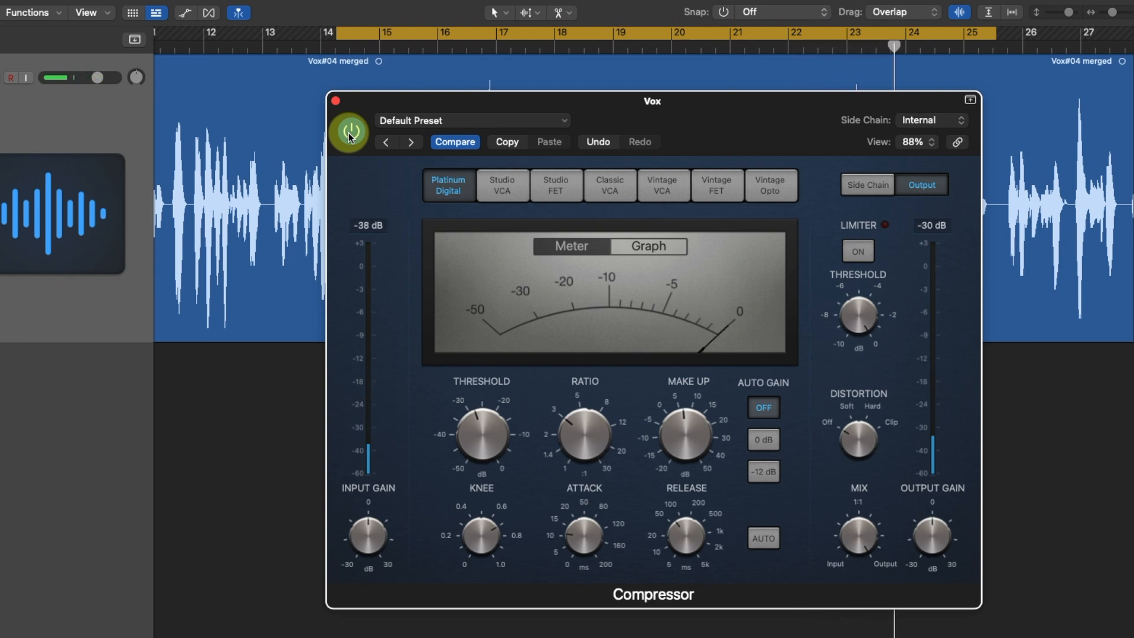
left_click(370, 235)
left_click(568, 295)
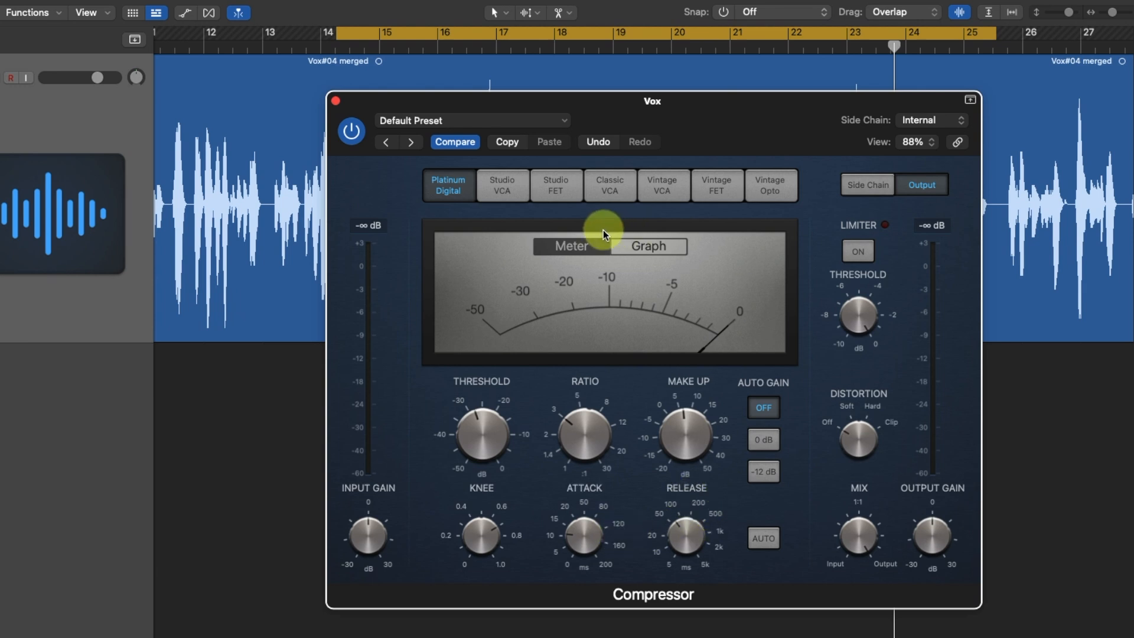
Look through the compressor models from Studio VCA to Vintage Opto, and return to Platinum Digital
left_click(504, 188)
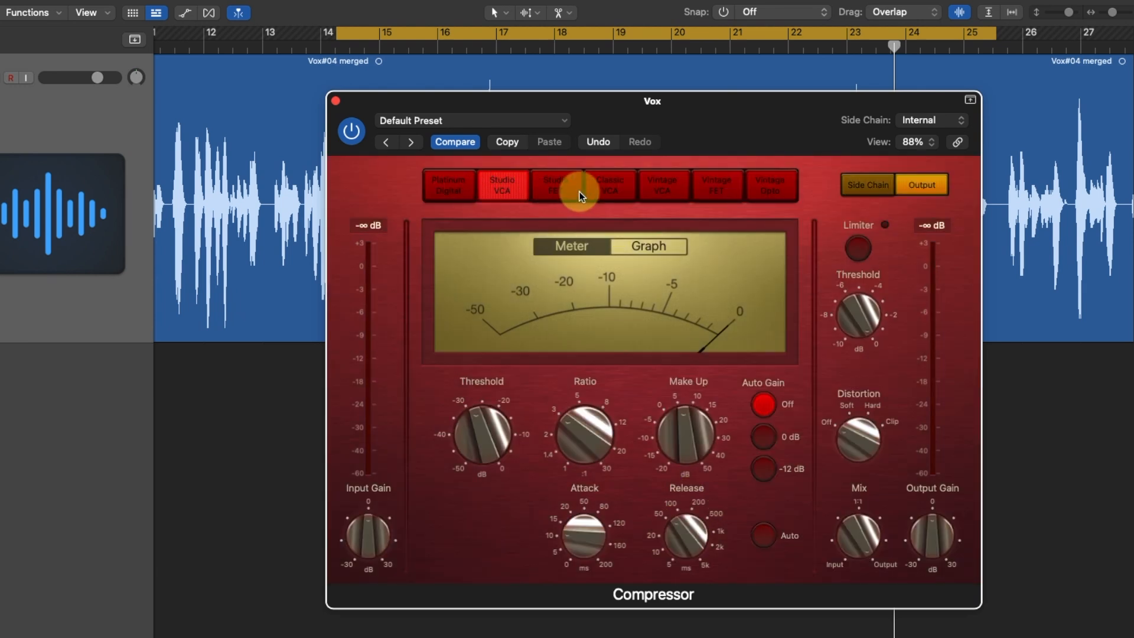
left_click(549, 188)
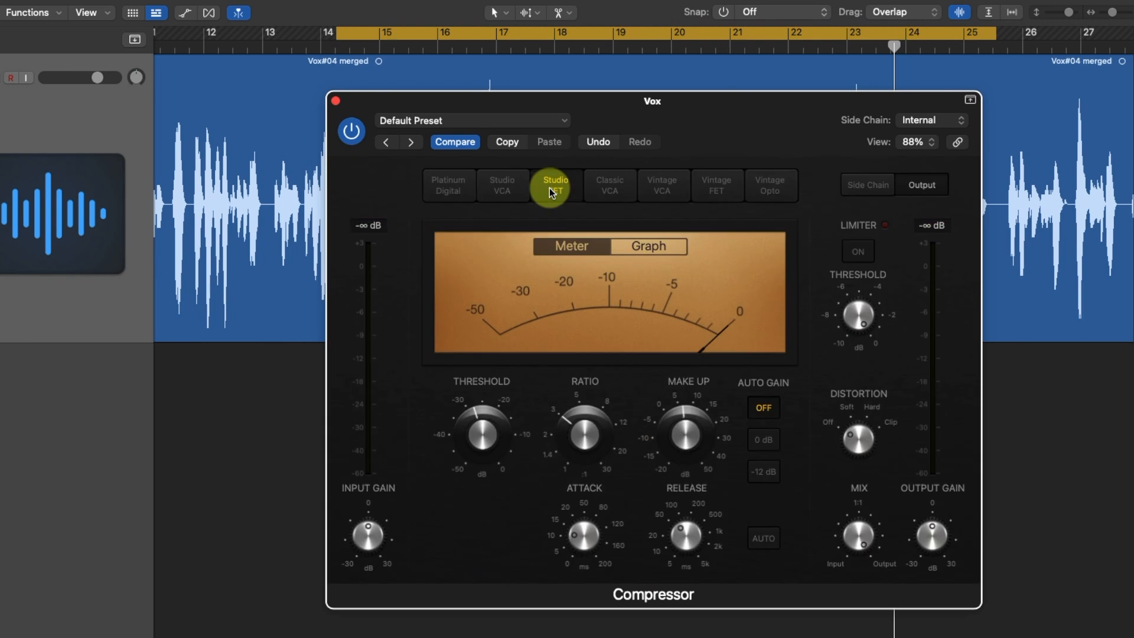
left_click(615, 193)
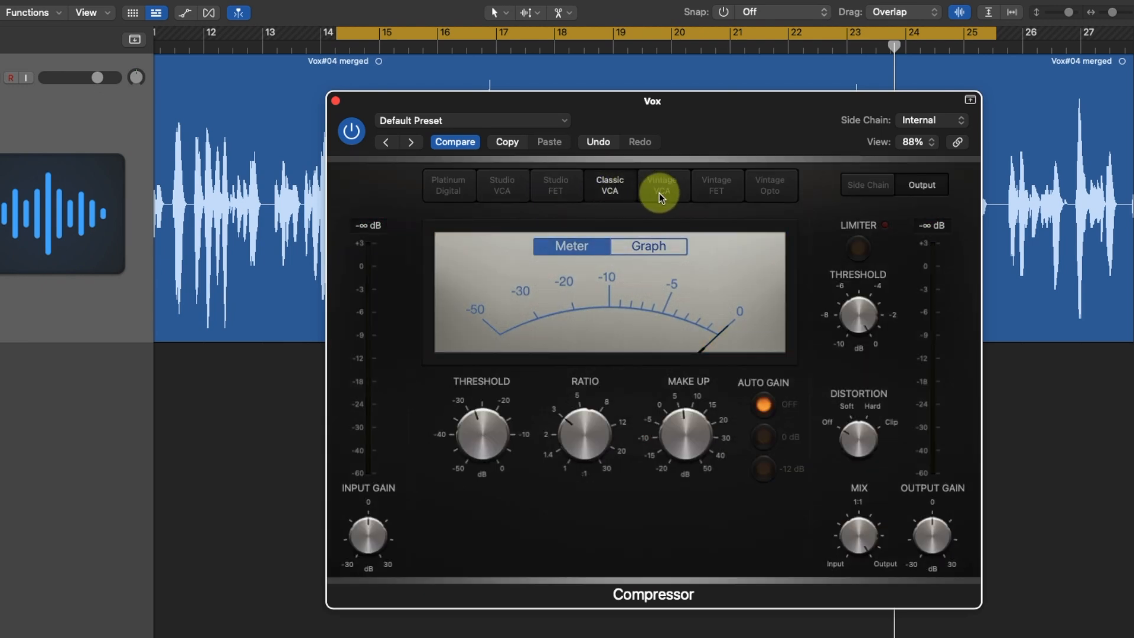
left_click(658, 192)
left_click(717, 191)
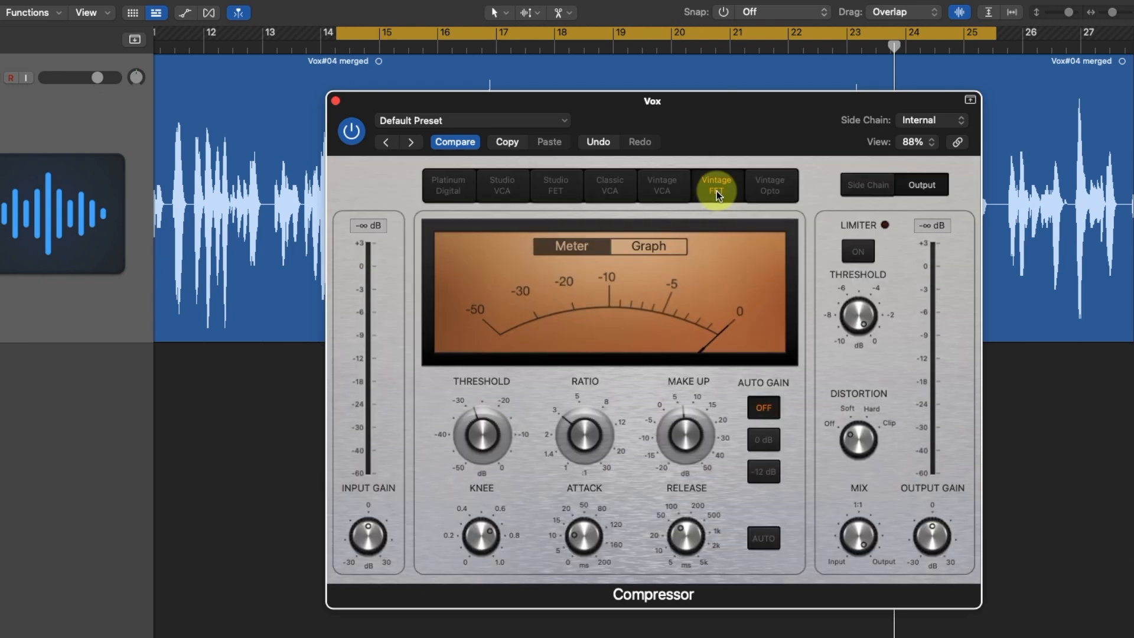
left_click(773, 184)
left_click(451, 194)
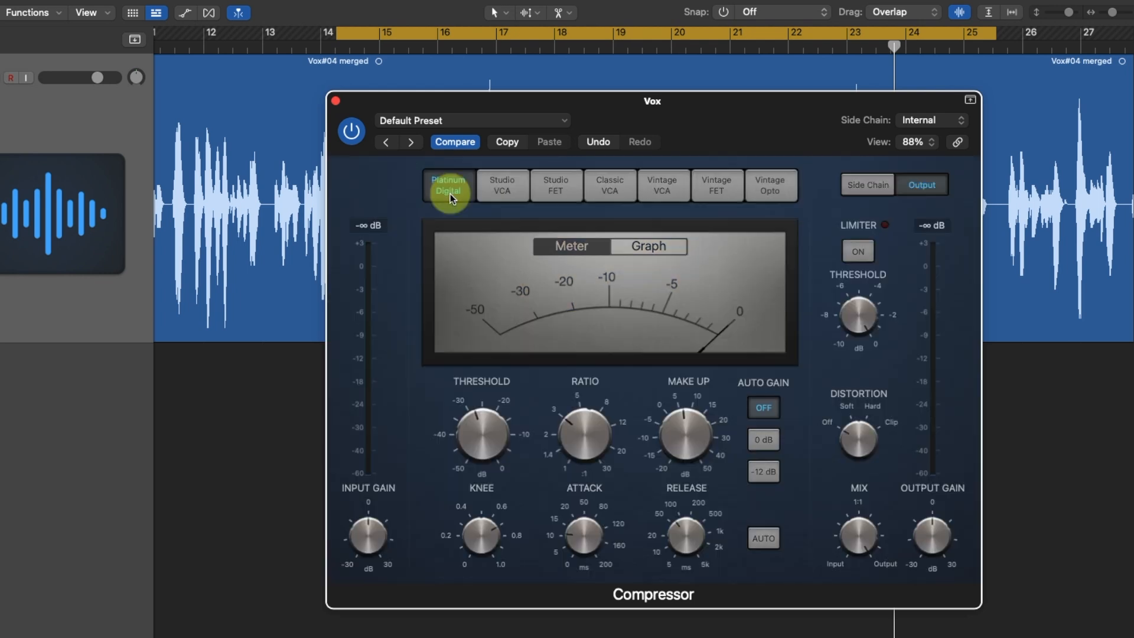